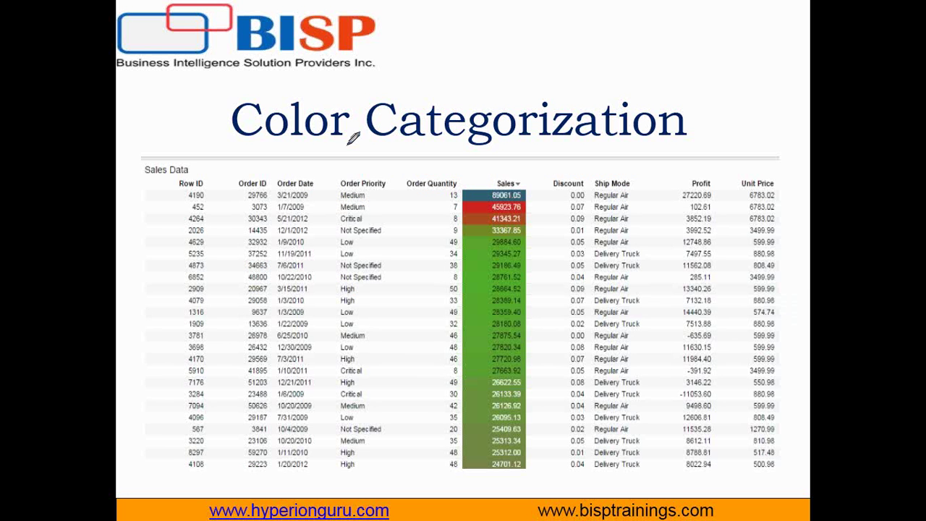
left_click_drag(262, 144, 671, 144)
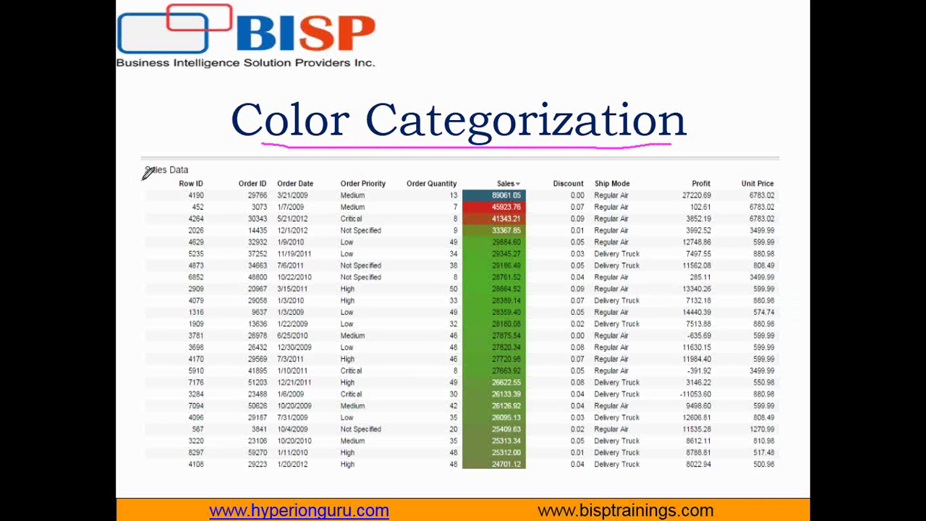
mouse_move(142, 181)
left_mouse_down()
mouse_move(188, 179)
mouse_move(146, 347)
mouse_move(152, 459)
left_mouse_up()
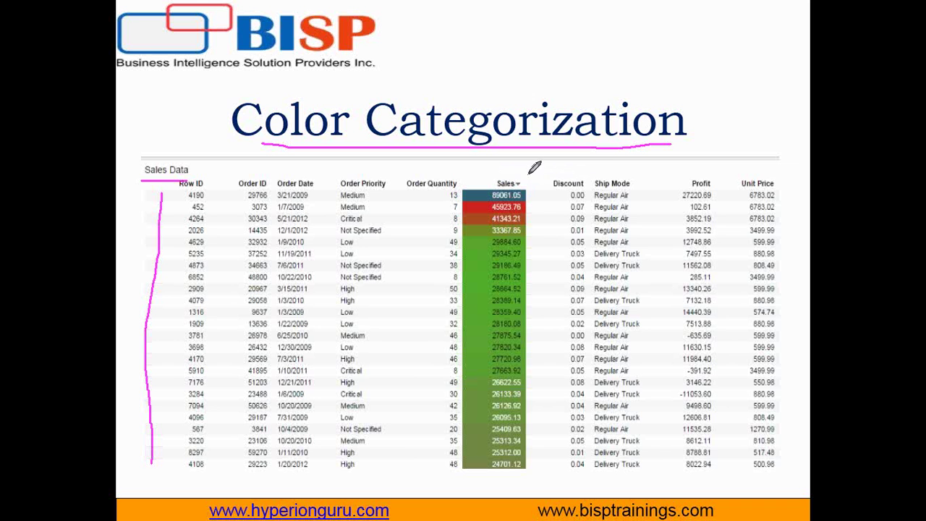
left_click_drag(531, 193, 539, 469)
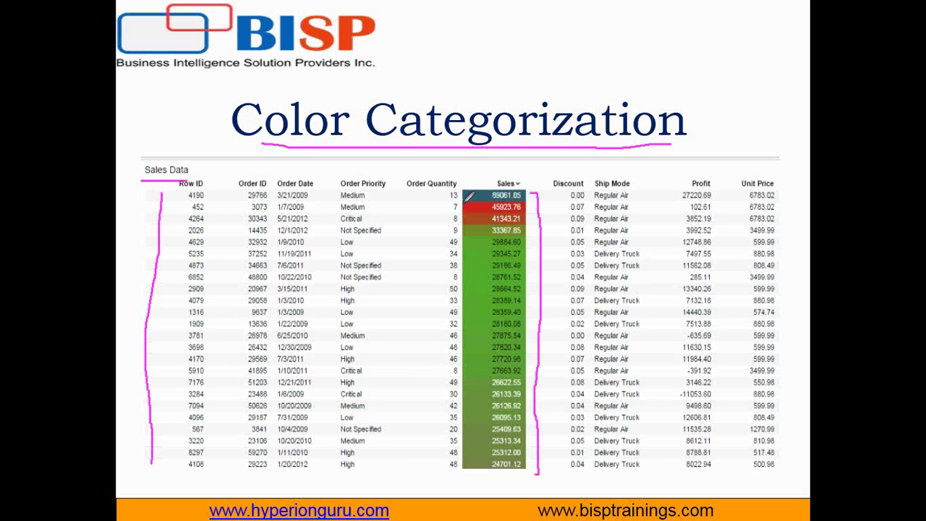
mouse_move(457, 204)
left_mouse_down()
mouse_move(444, 241)
mouse_move(432, 303)
mouse_move(451, 372)
left_mouse_up()
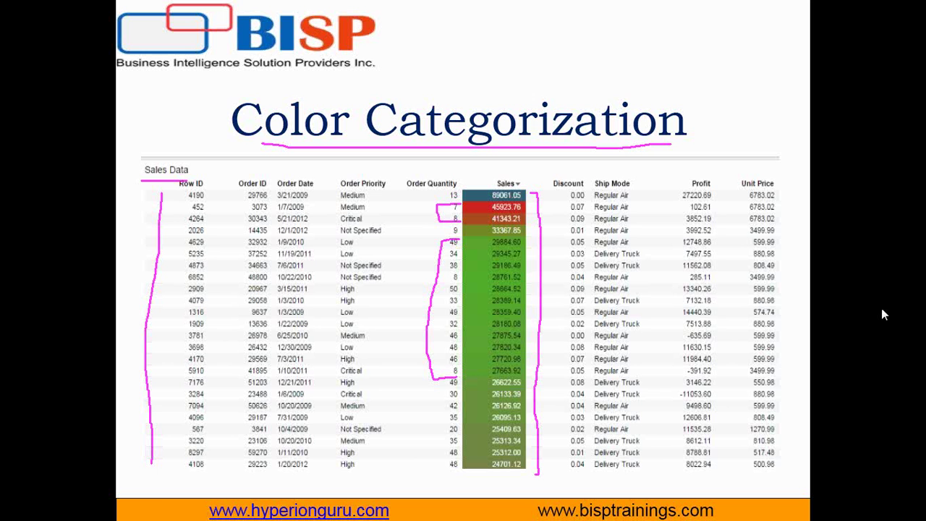
key("e")
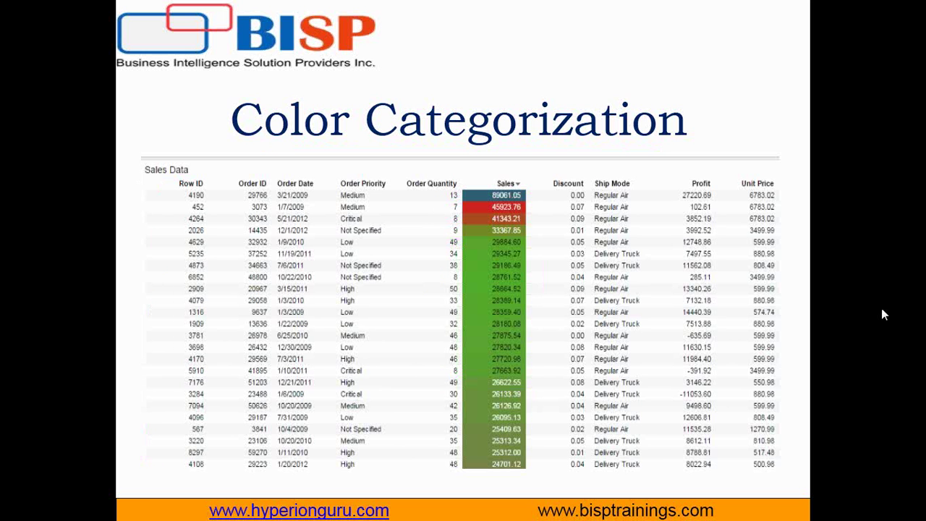
- Switch from the slide show to the Windows 7 virtual machine and launch TIBCO Spotfire
key("super")
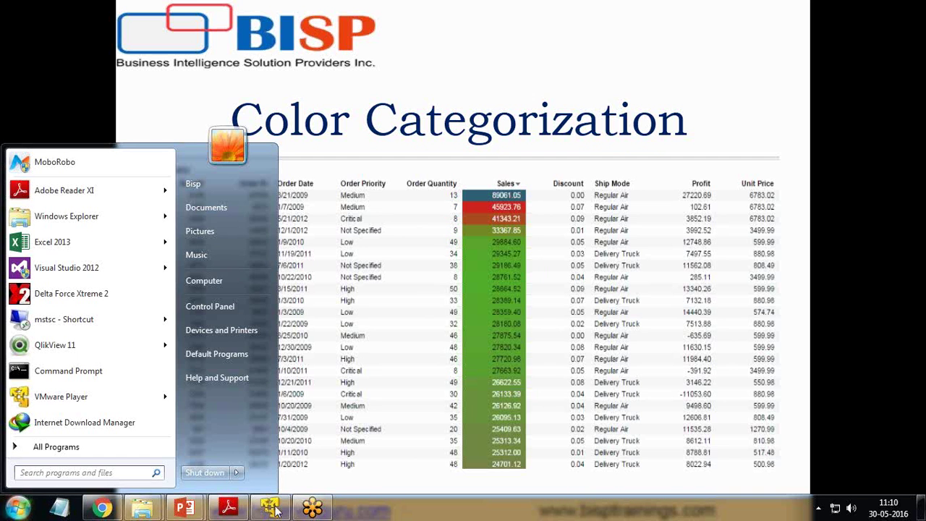
left_click(311, 510)
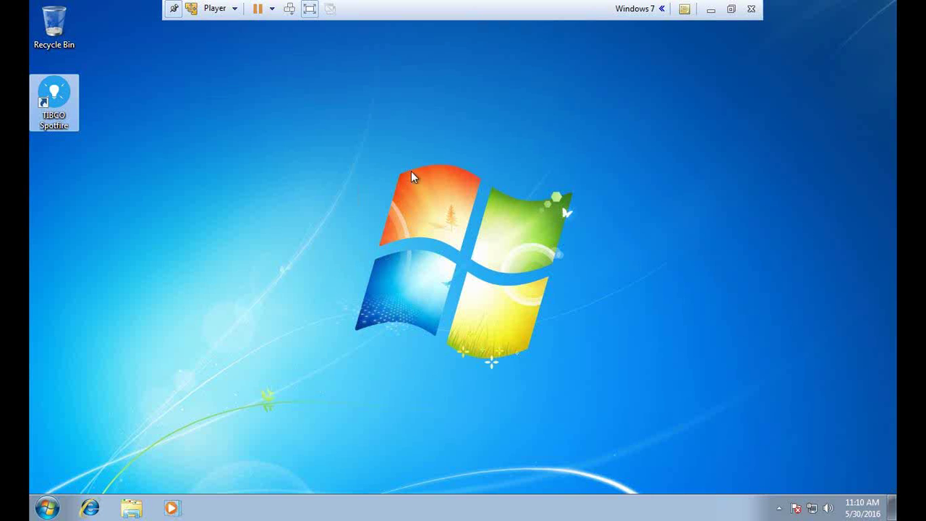
double_click(50, 107)
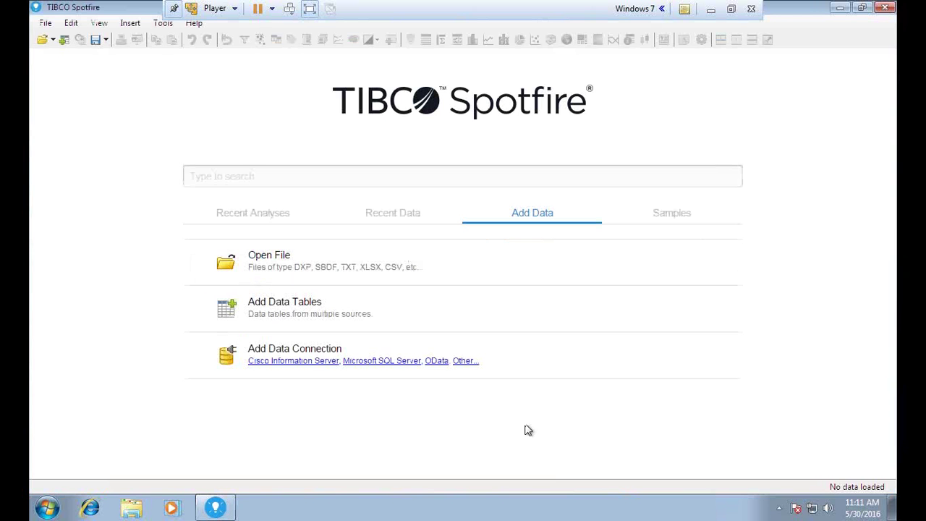
- Open the Add Data Tables dialog for the new analysis
left_click(296, 307)
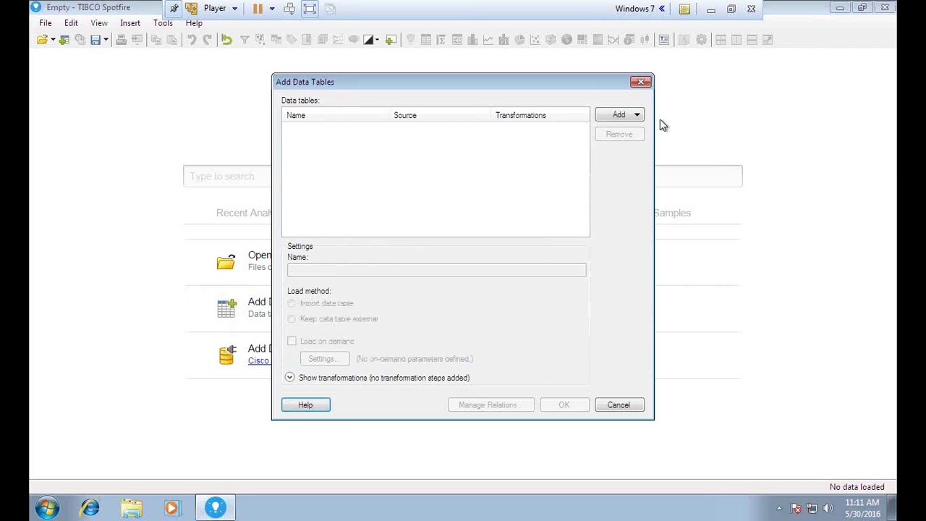
left_click(640, 81)
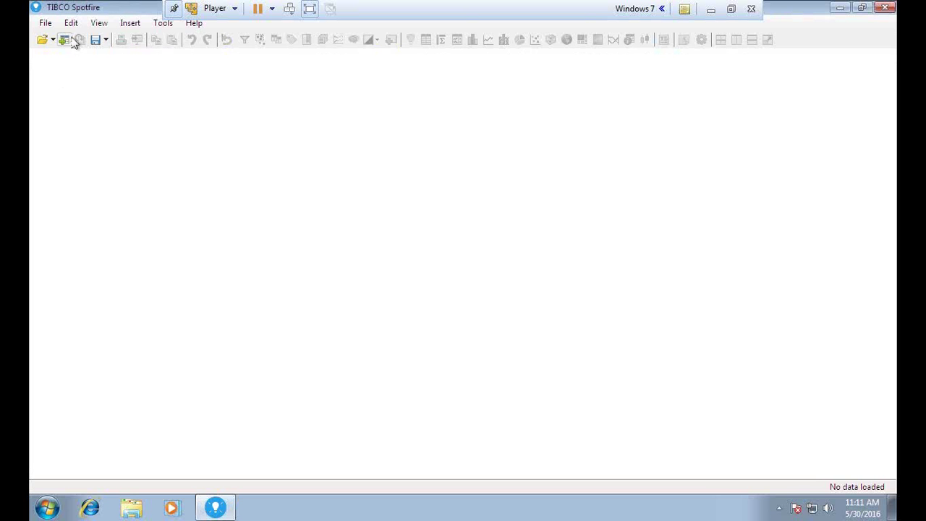
left_click(286, 308)
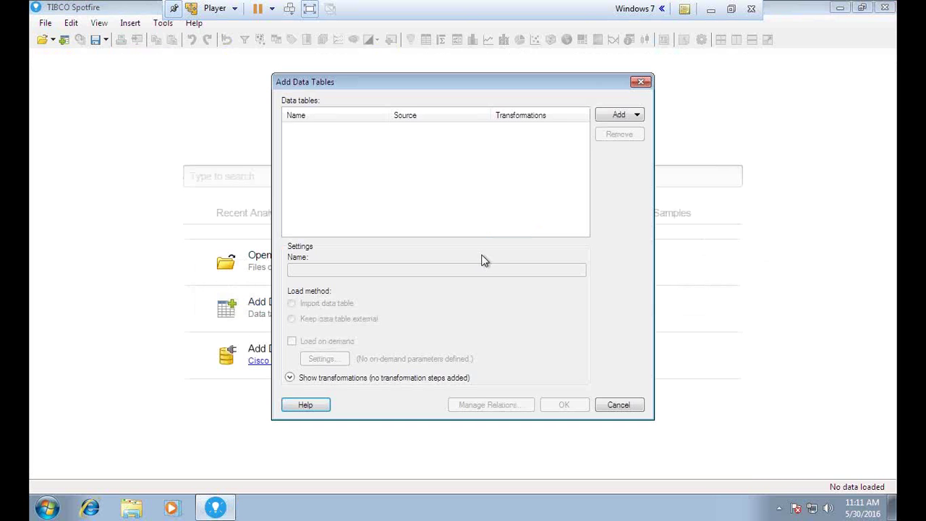
left_click(620, 122)
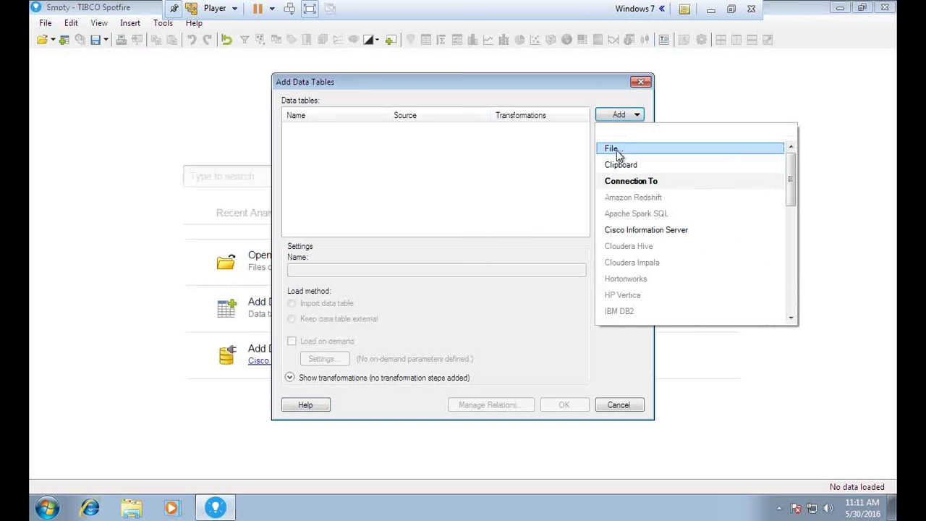
left_click(614, 149)
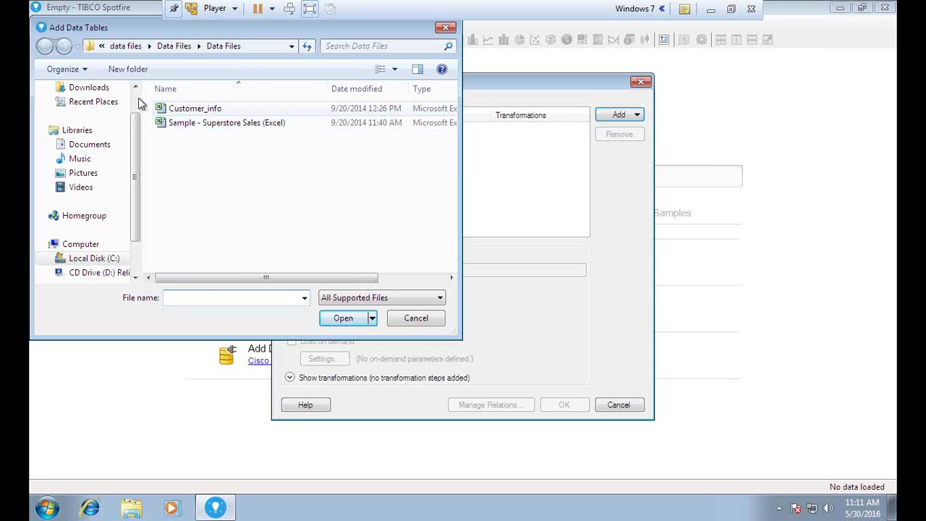
left_click(165, 45)
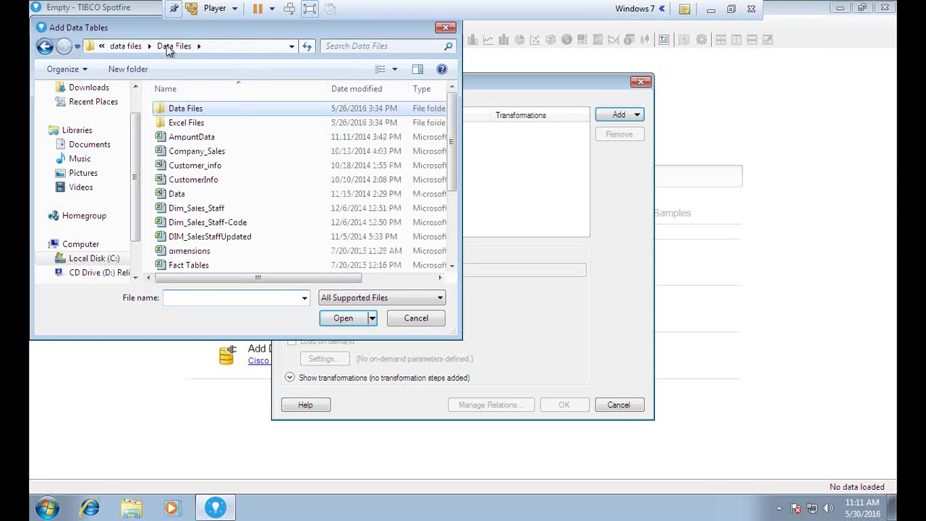
left_click(415, 318)
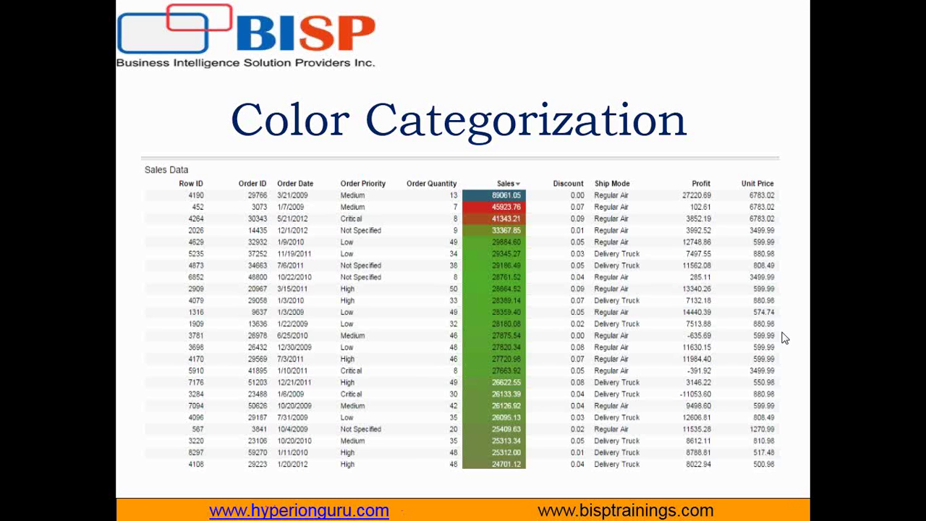
- Switch back to the Windows 7 virtual machine and open the Sales workbook from its desktop in Excel
key("super")
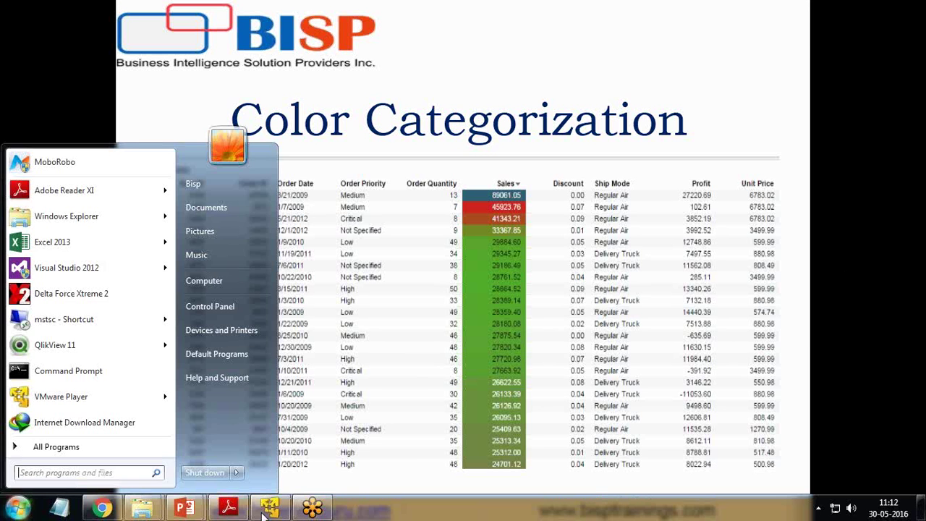
left_click(268, 515)
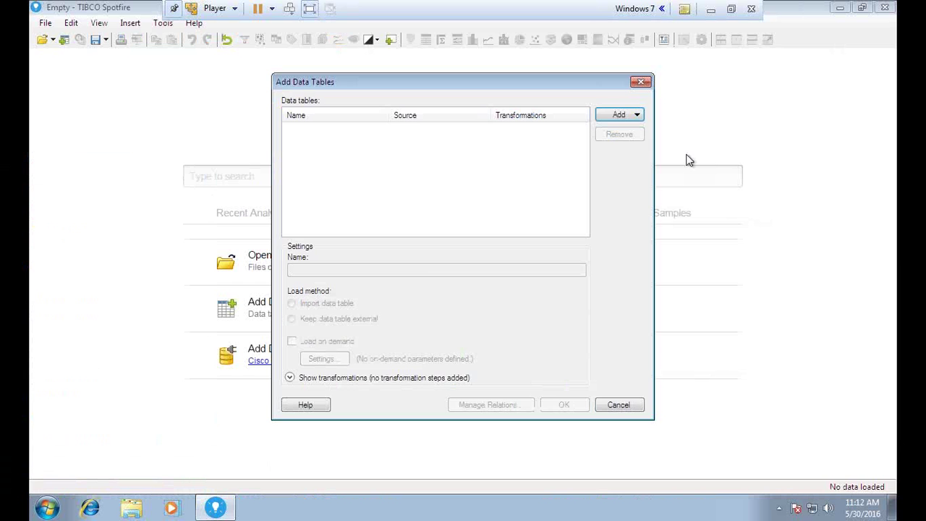
left_click(891, 506)
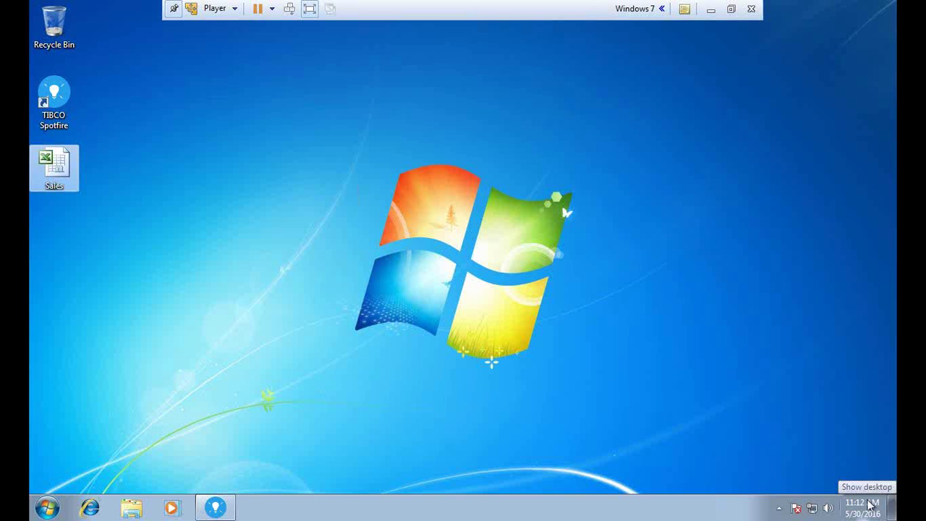
double_click(53, 166)
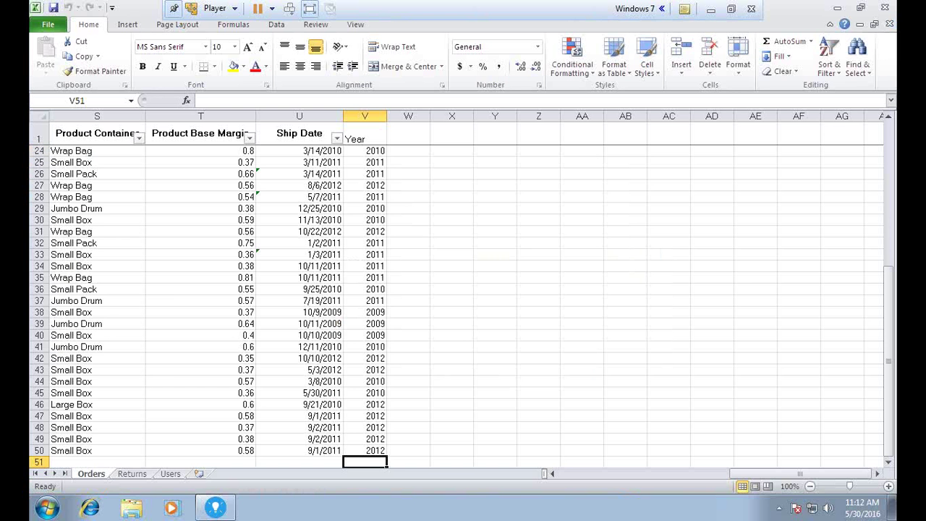
- Examine the columns and rows of the Orders sheet in the Sales workbook
left_click_drag(747, 474, 549, 479)
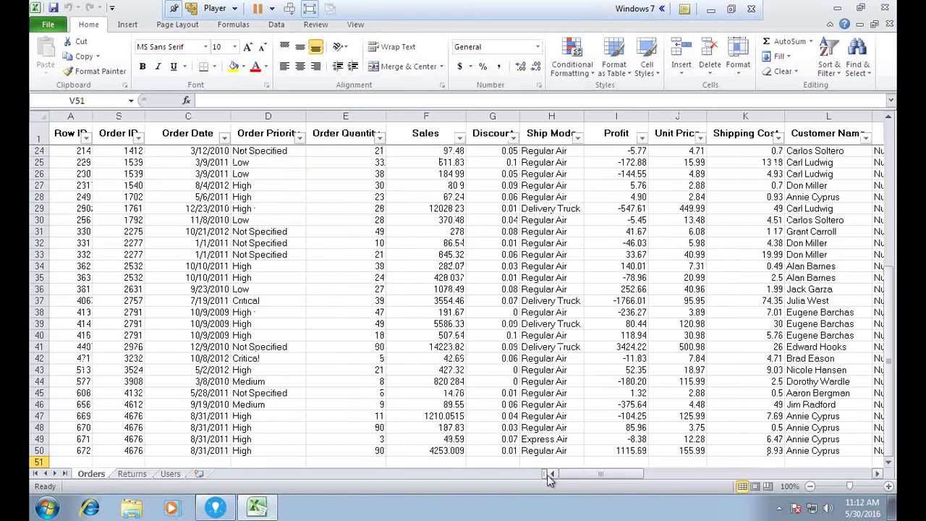
scroll(162, 282, "up", 6)
scroll(161, 283, "down", 15)
scroll(178, 343, "up", 6)
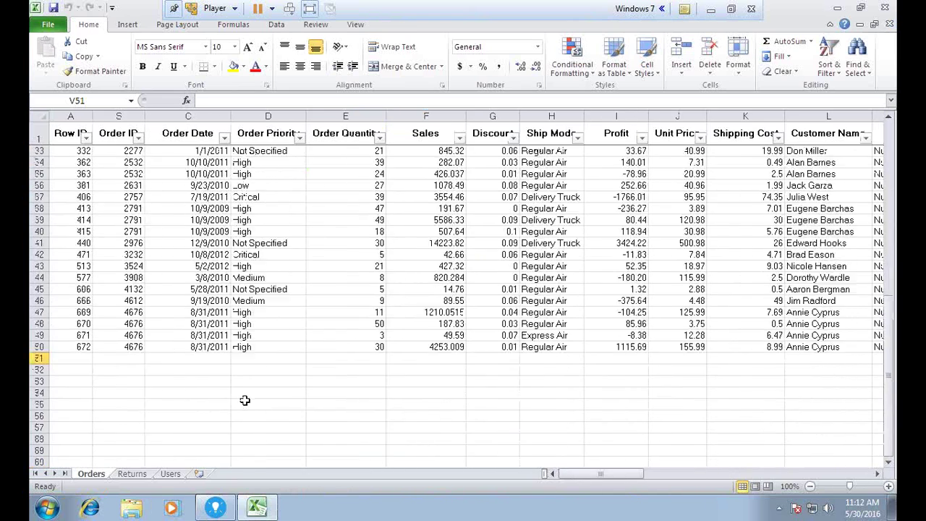
scroll(245, 400, "up", 10)
scroll(245, 400, "down", 7)
scroll(245, 398, "up", 8)
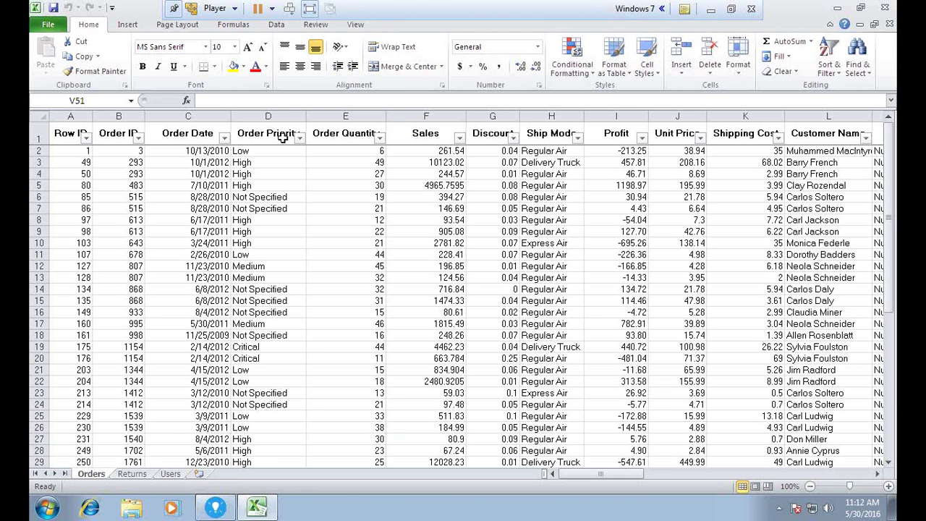
- Switch back to Spotfire and add the Sales Excel file from the Desktop as a data table source
left_click(227, 505)
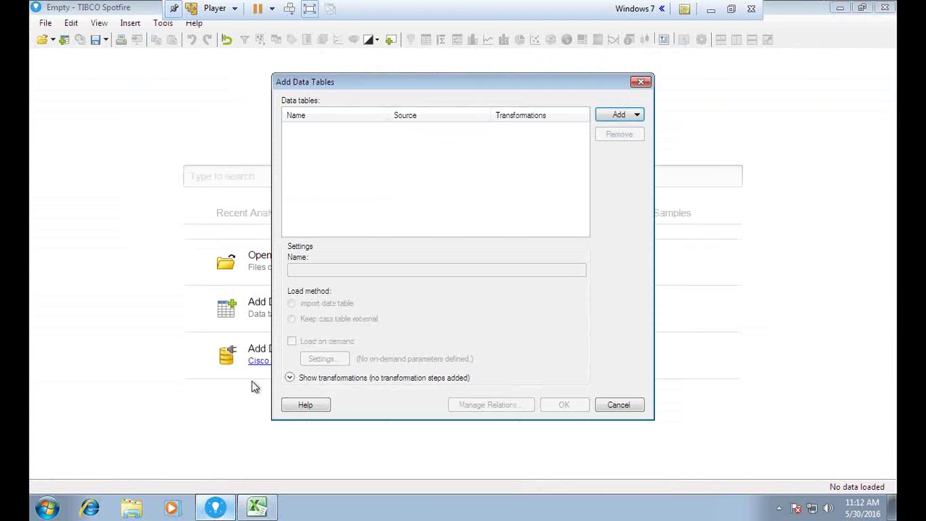
left_click(619, 118)
left_click(614, 149)
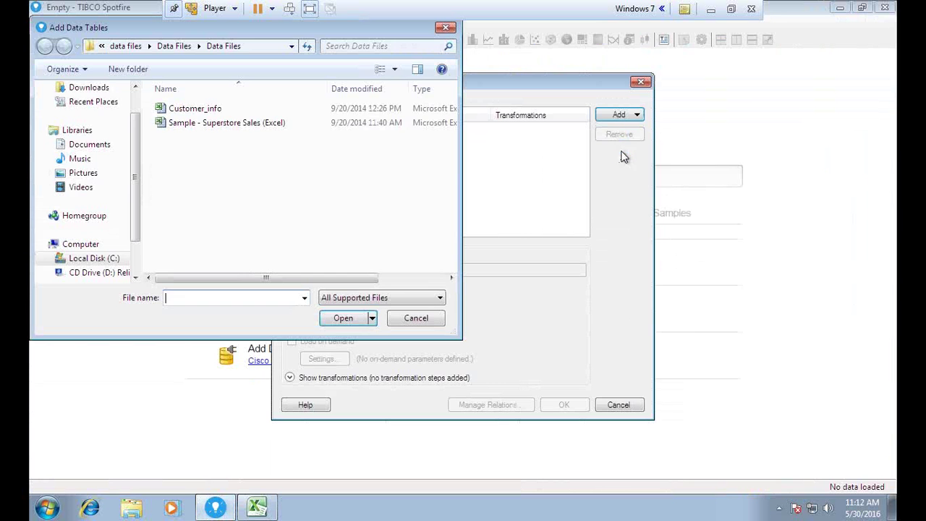
scroll(134, 197, "up", 2)
left_click(83, 107)
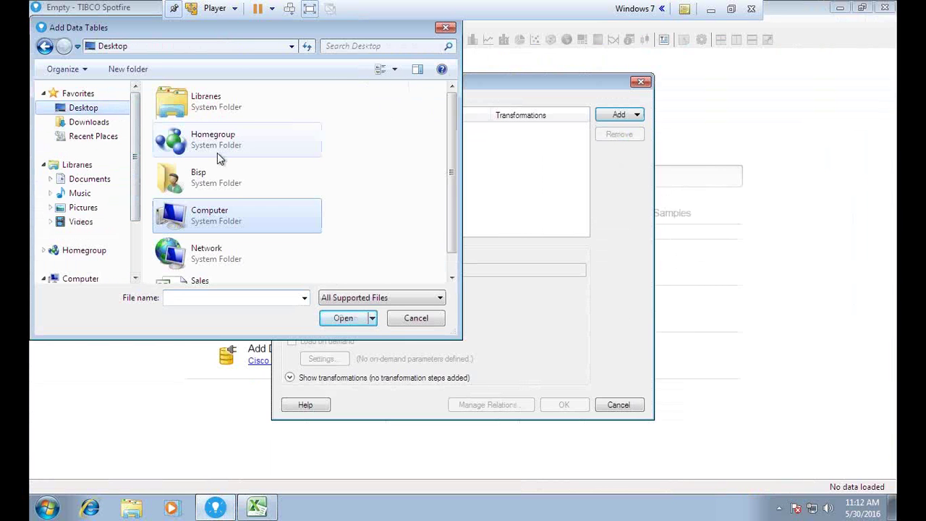
scroll(453, 233, "down", 1)
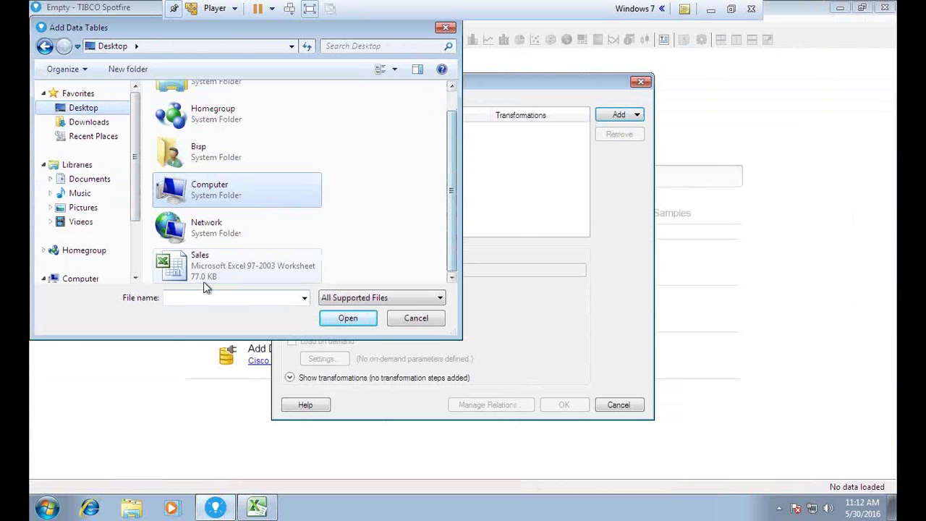
left_click(217, 266)
left_click(362, 318)
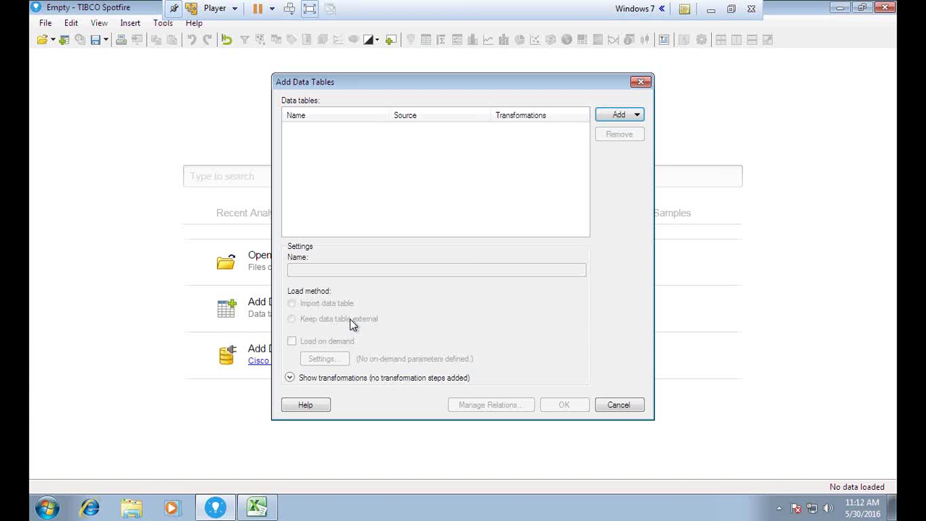
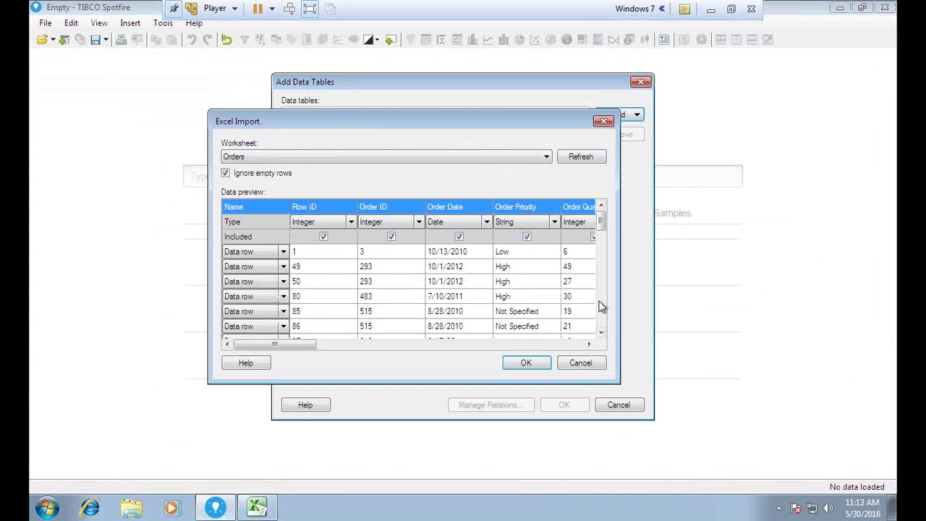
- Set the Sales column's data type to Currency and import the Orders worksheet as the Sales data table
left_click_drag(619, 296, 726, 297)
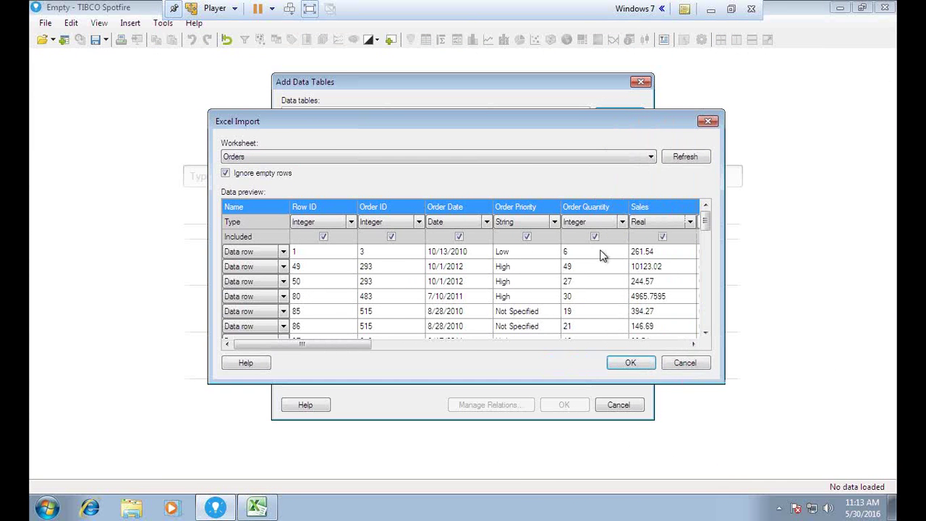
left_click(690, 222)
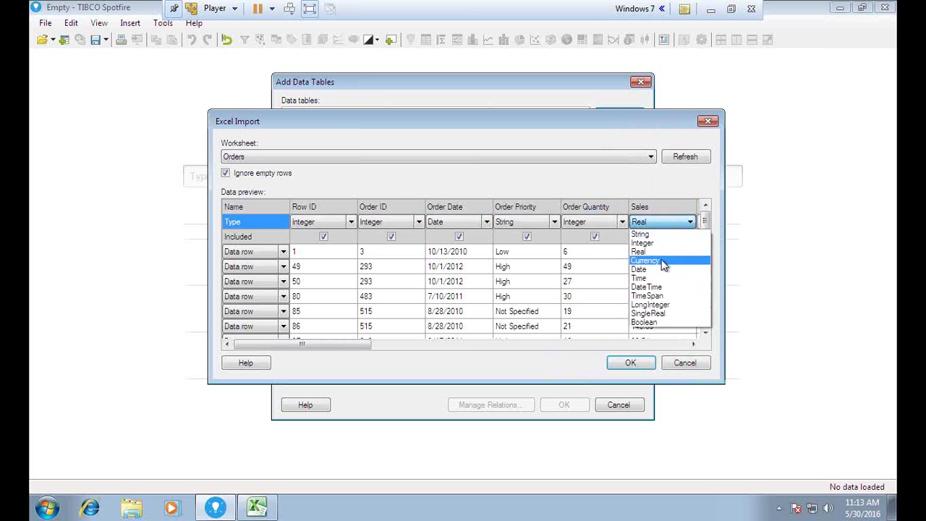
left_click(663, 261)
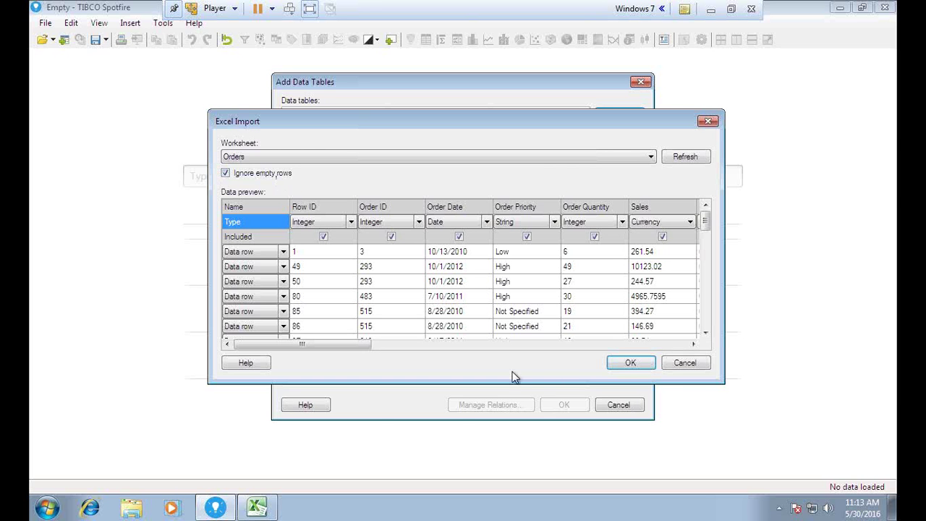
left_click(631, 363)
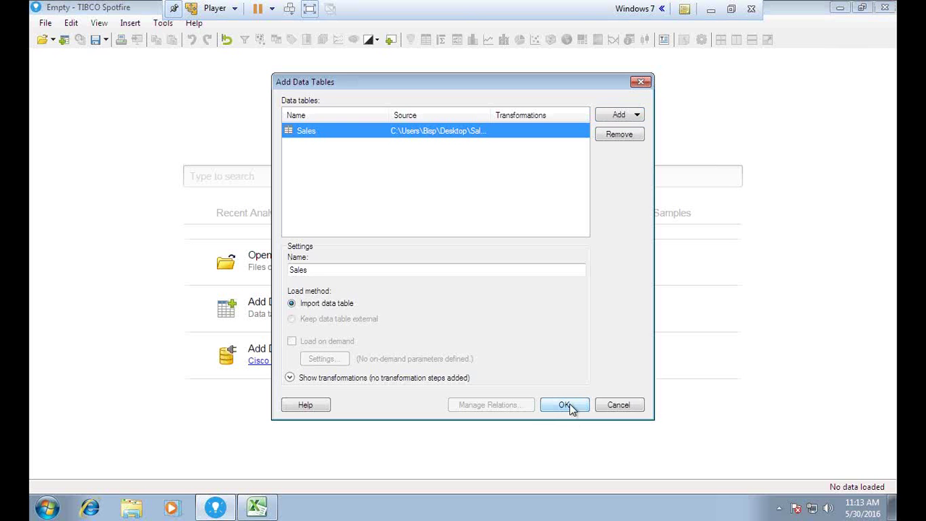
left_click(568, 405)
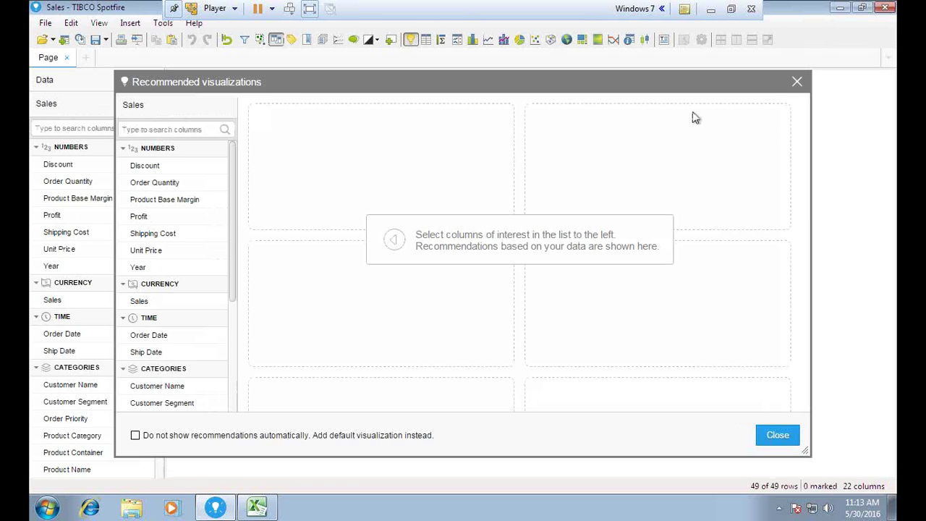
- Close the recommended visualizations and collapse the Numbers group of data columns
left_click(797, 82)
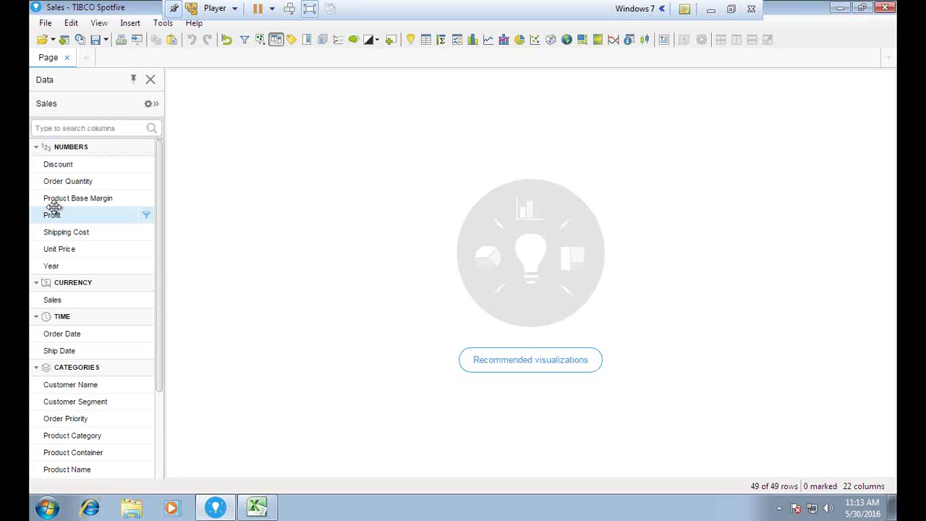
left_click(37, 149)
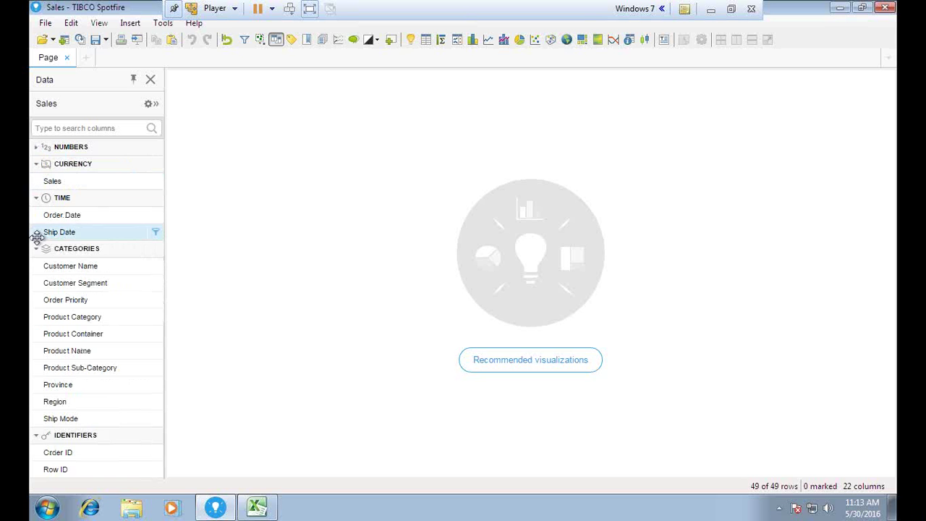
- Expand the Numbers group of data columns and add a table visualization of the Sales data to the page
left_click(36, 147)
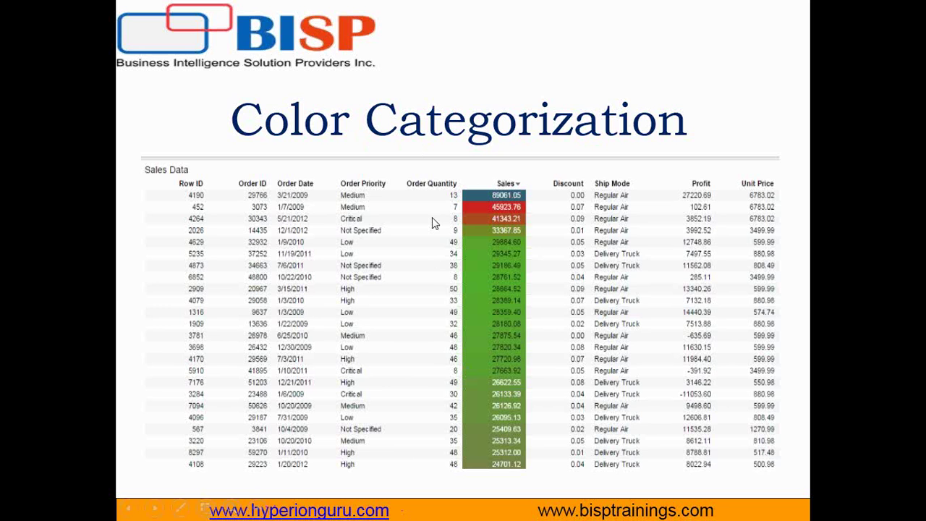
key("alt+Tab")
key("super")
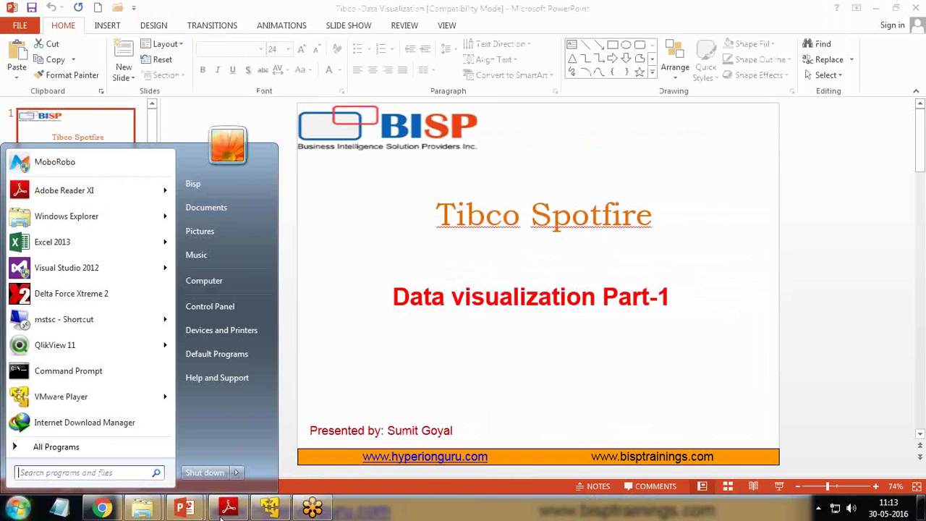
left_click(271, 509)
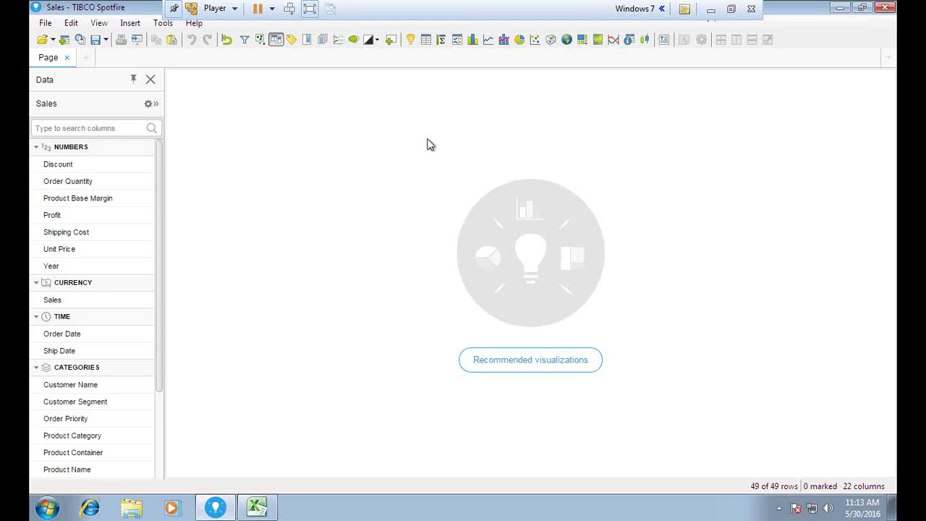
left_click(426, 41)
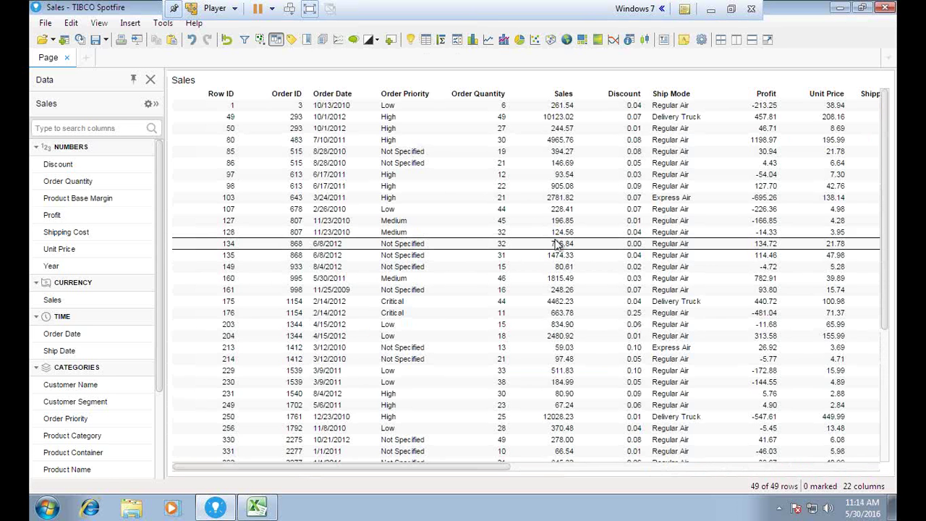
left_click(710, 9)
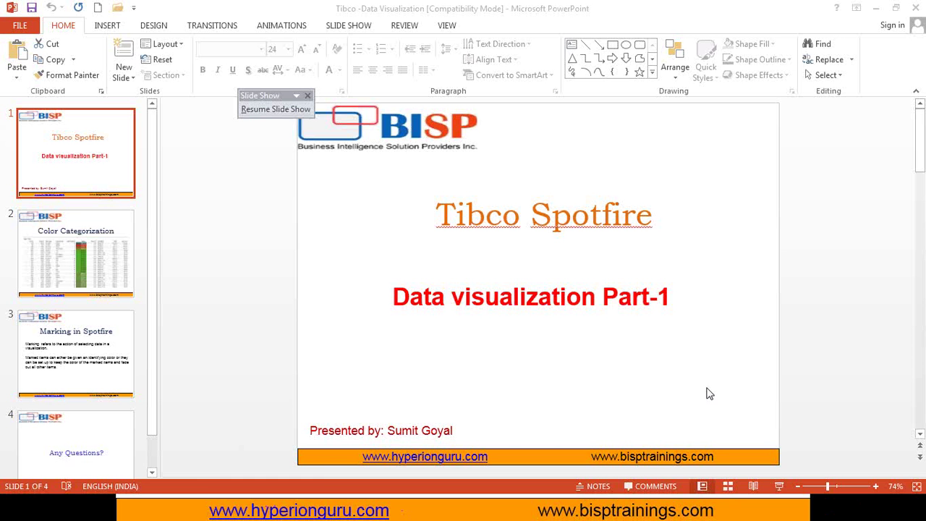
key("super")
key("super")
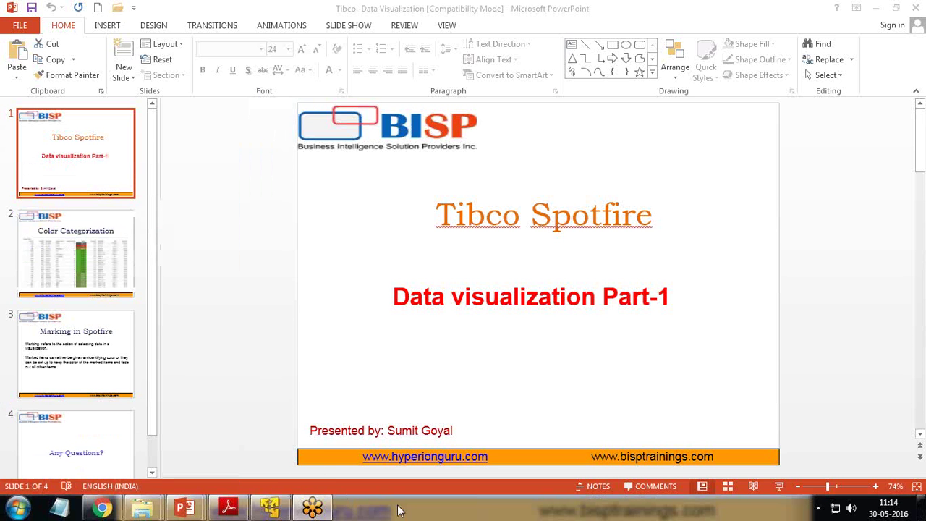
left_click(270, 507)
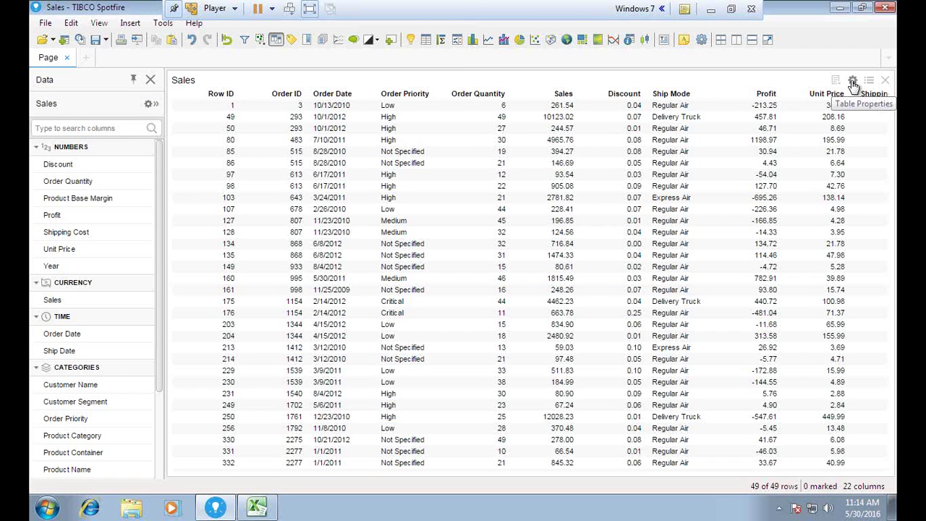
- Examine the settings pages of the Sales table's properties, from General through Colors, Sorting and Legend to Show/Hide Items
left_click(852, 80)
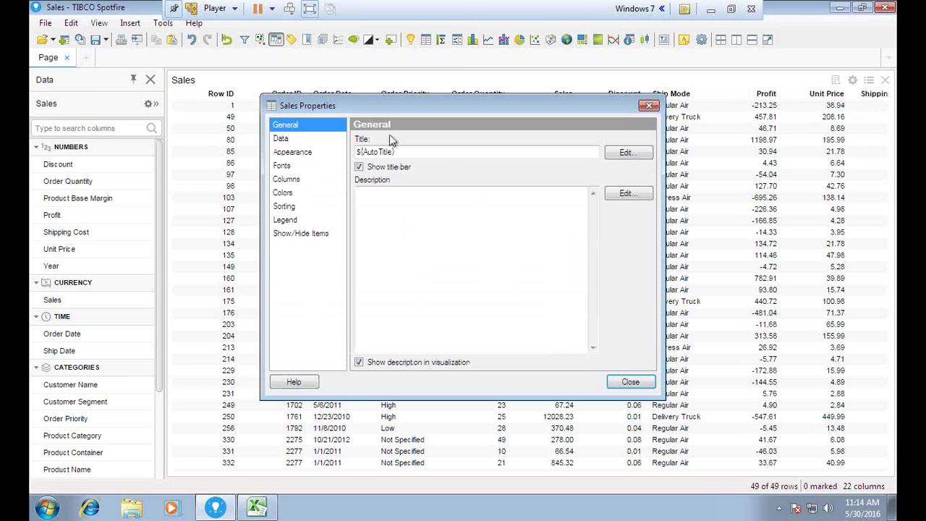
left_click(281, 138)
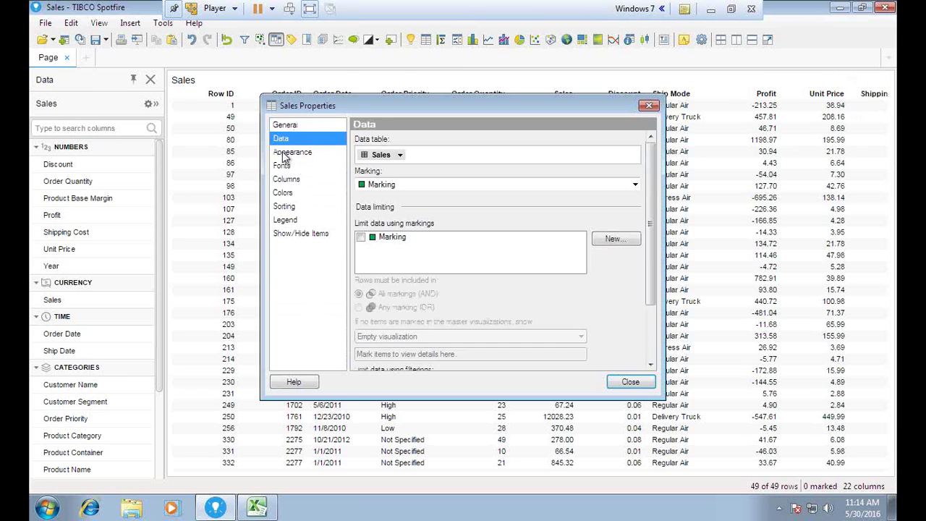
left_click(286, 153)
left_click(282, 166)
left_click(286, 180)
left_click(285, 193)
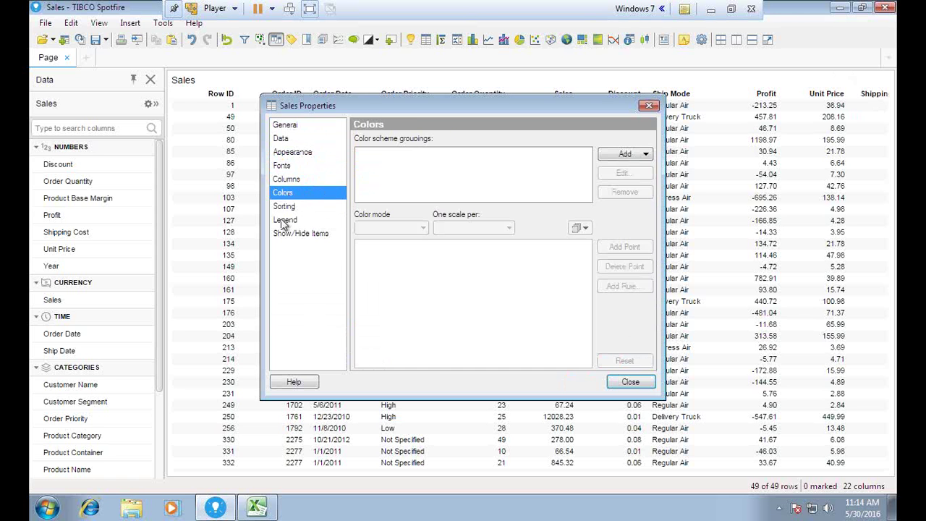
left_click(284, 206)
left_click(285, 220)
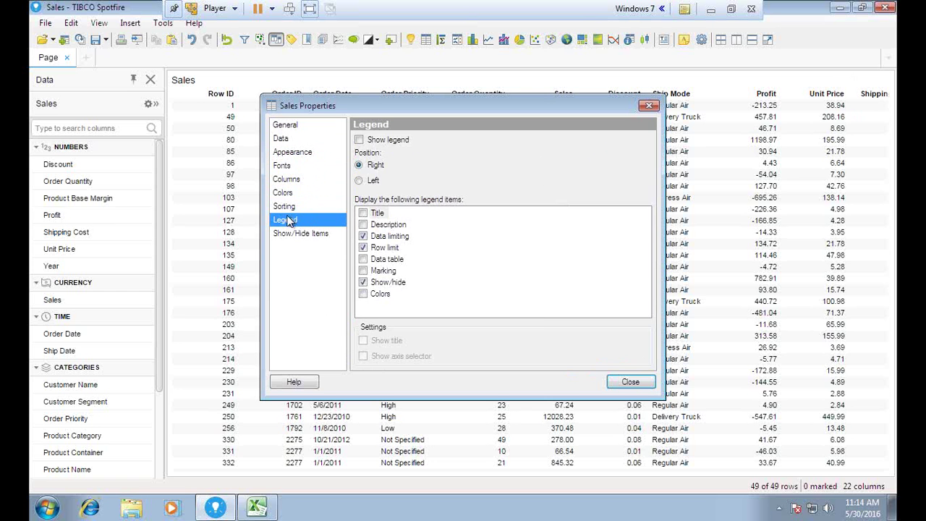
left_click(287, 207)
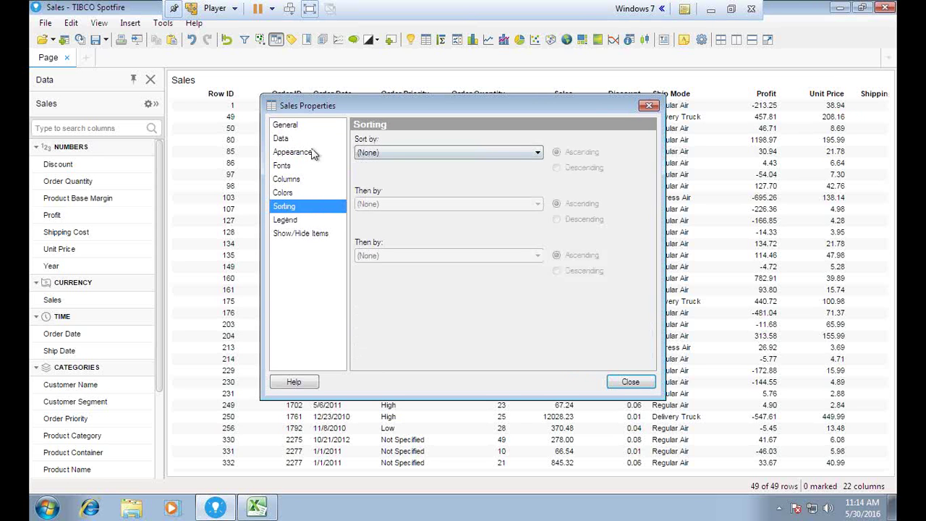
left_click(285, 124)
left_click(281, 138)
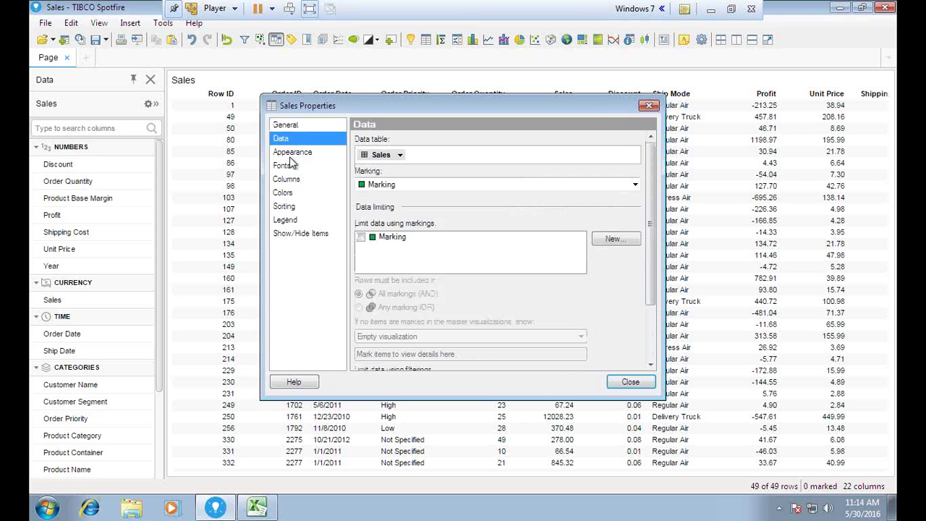
left_click(290, 154)
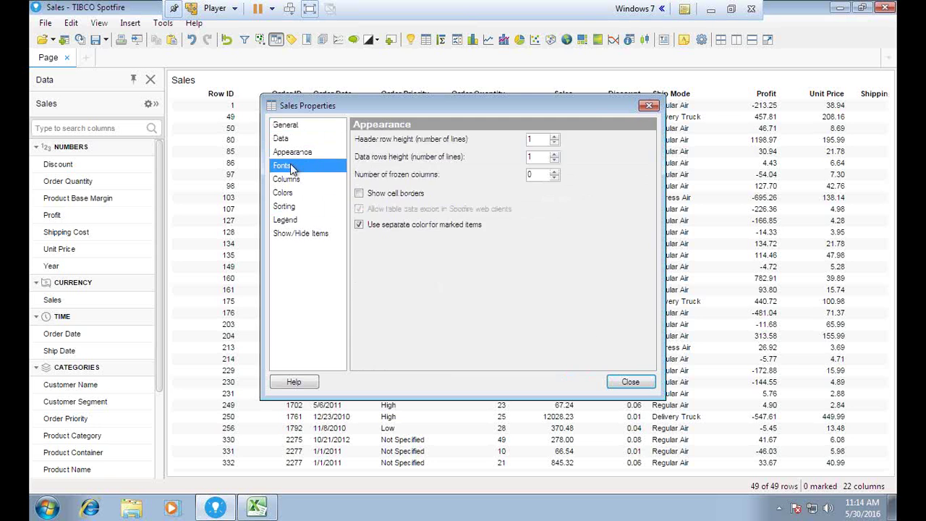
left_click(290, 164)
left_click(289, 179)
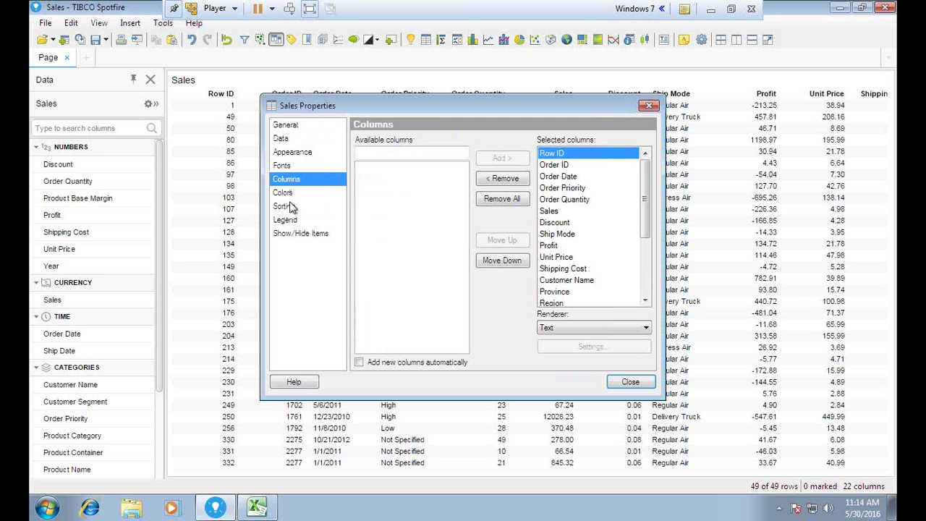
left_click(290, 195)
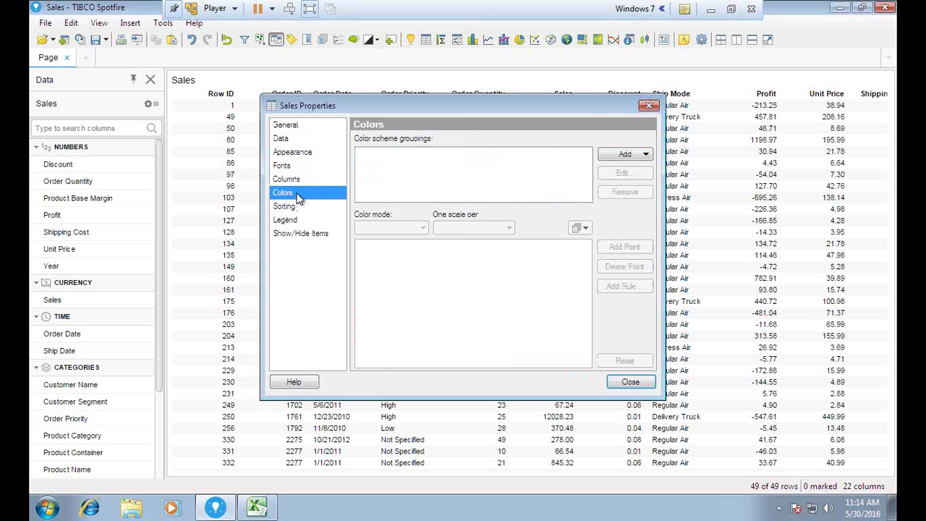
left_click(296, 207)
left_click(297, 220)
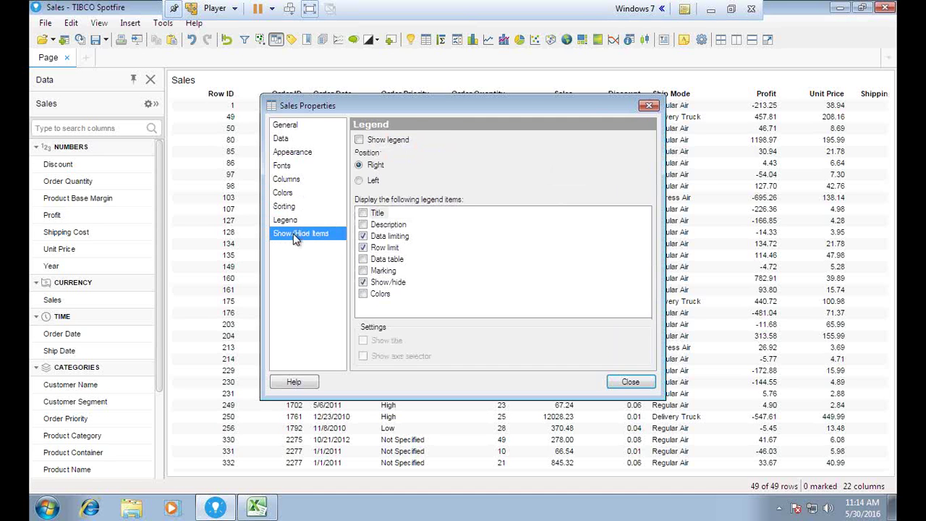
left_click(296, 235)
left_click(648, 106)
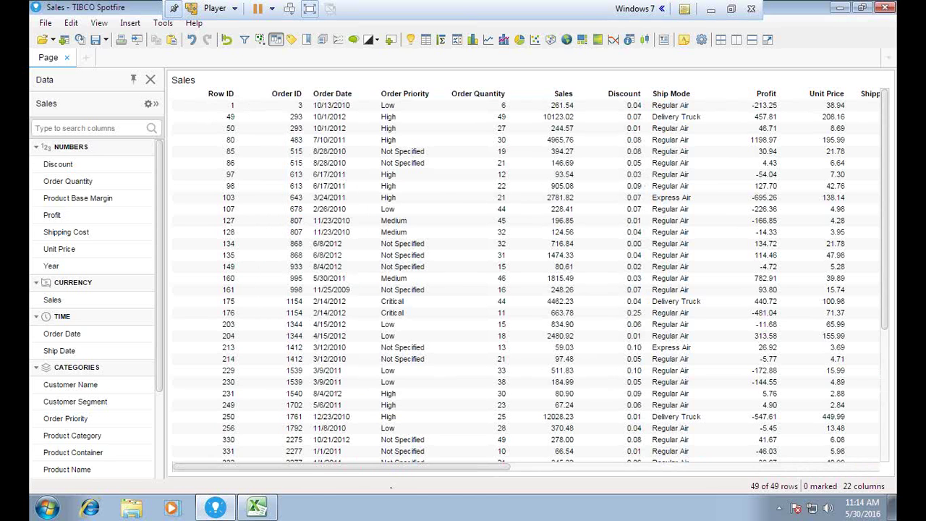
- Add a color scheme grouping for the Sales column in the Colors settings of the table's properties
key("super")
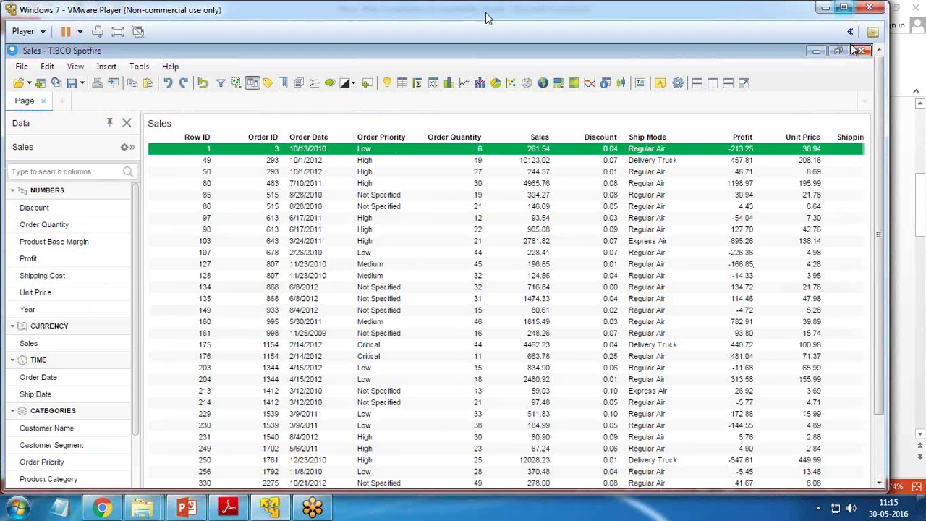
left_click(118, 32)
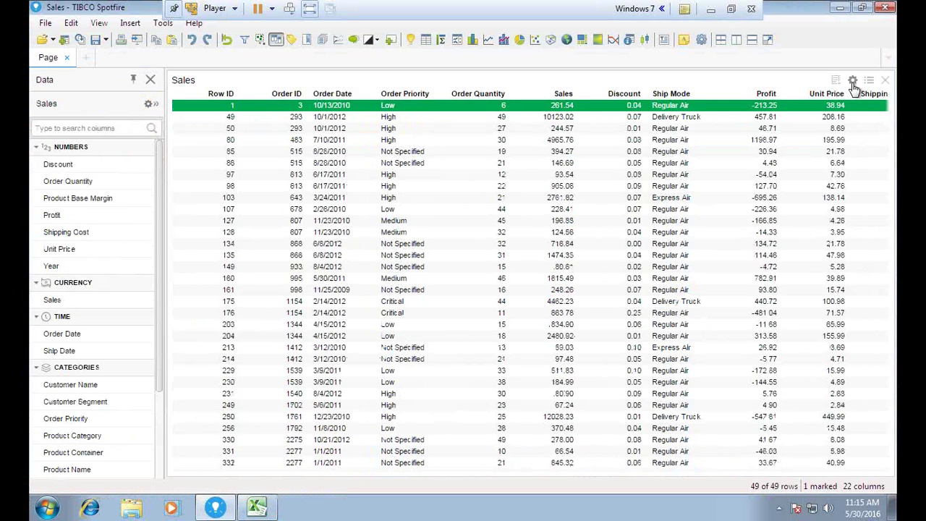
left_click(853, 81)
left_click(283, 193)
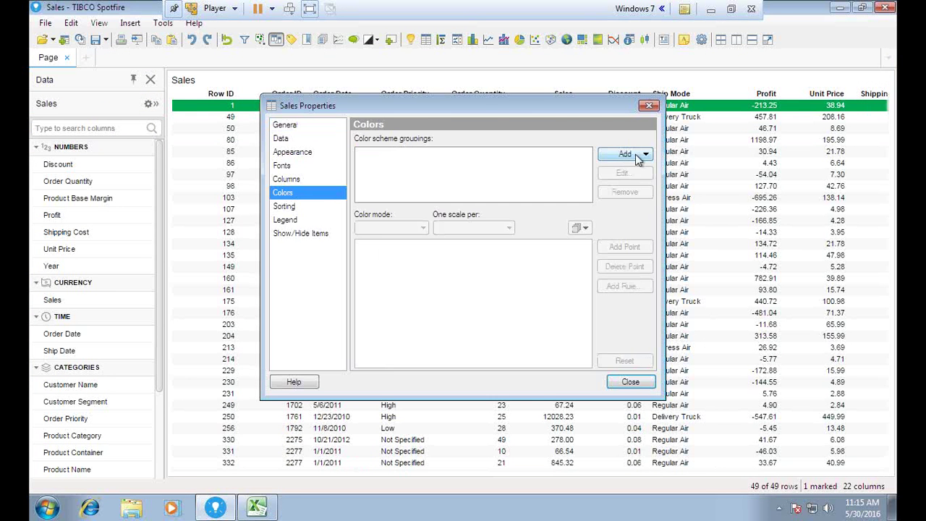
left_click_drag(482, 105, 457, 153)
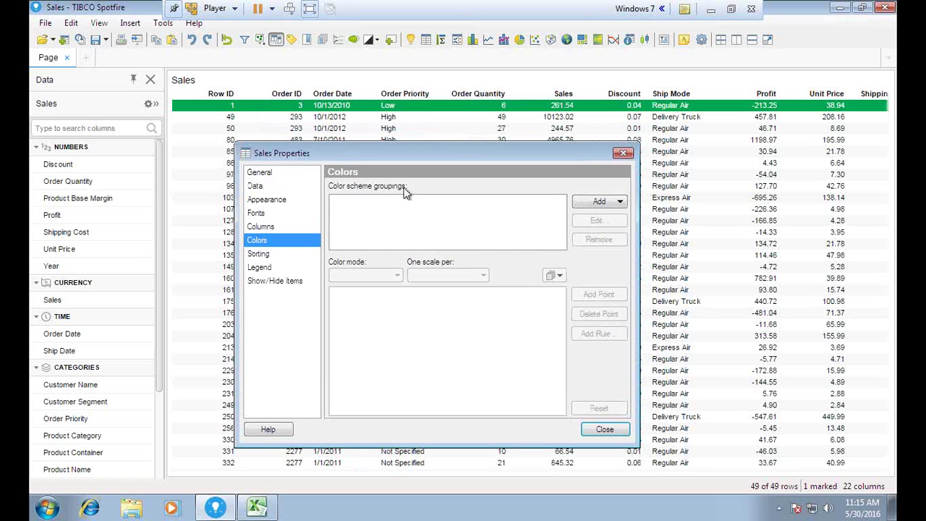
left_click(607, 203)
left_click(494, 205)
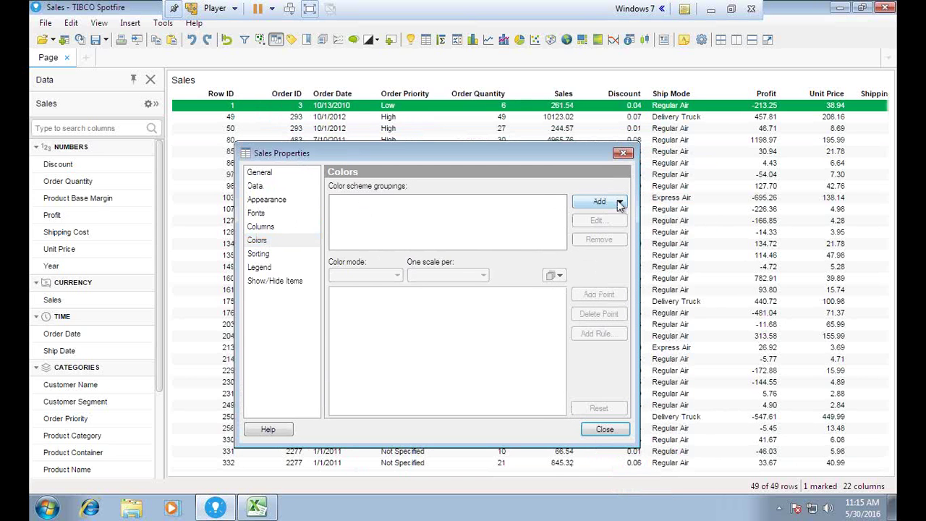
left_click(621, 203)
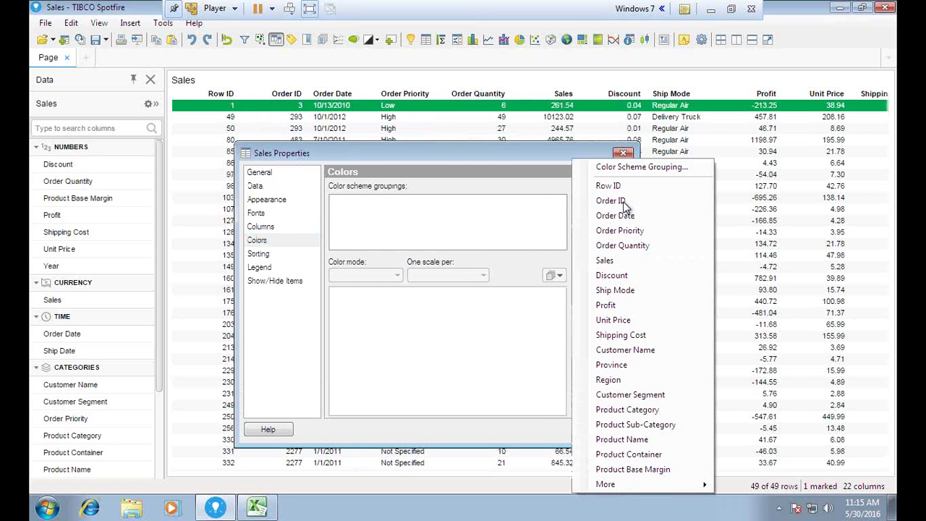
left_click(609, 260)
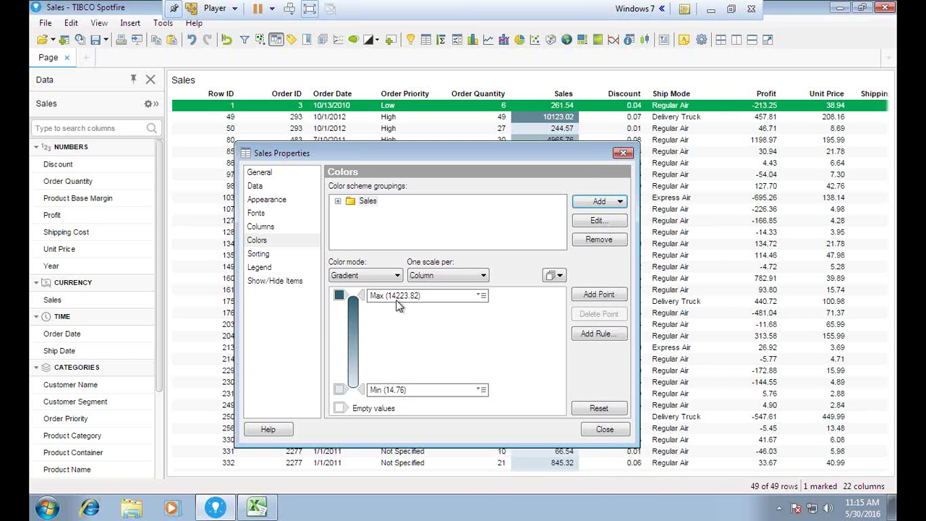
- Add a point to the Sales color gradient between minimum and maximum and set its value to 10000.87
left_click(731, 9)
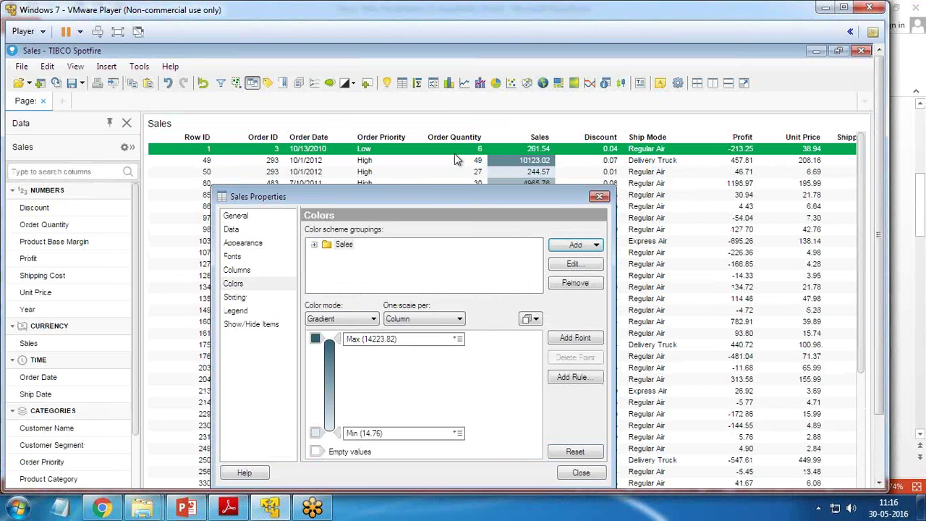
left_click_drag(428, 196, 423, 117)
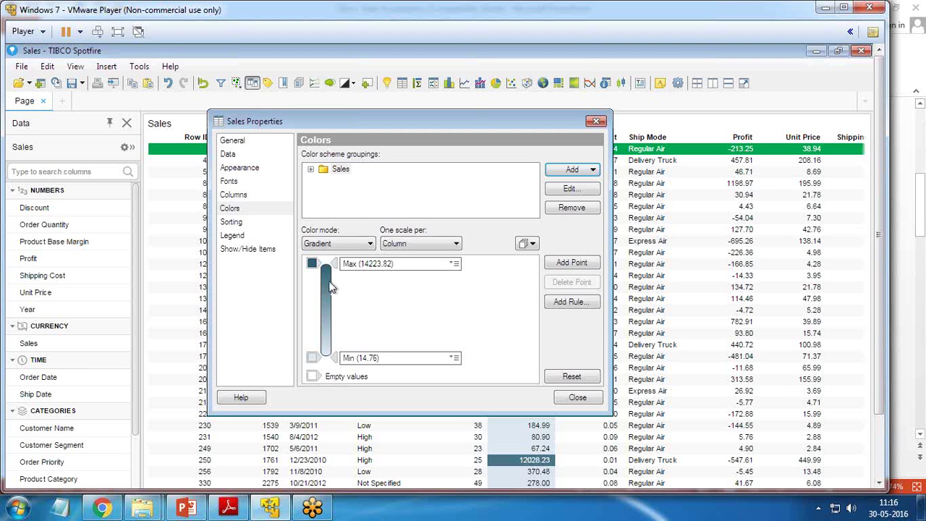
left_click(571, 262)
left_click_drag(334, 311, 335, 303)
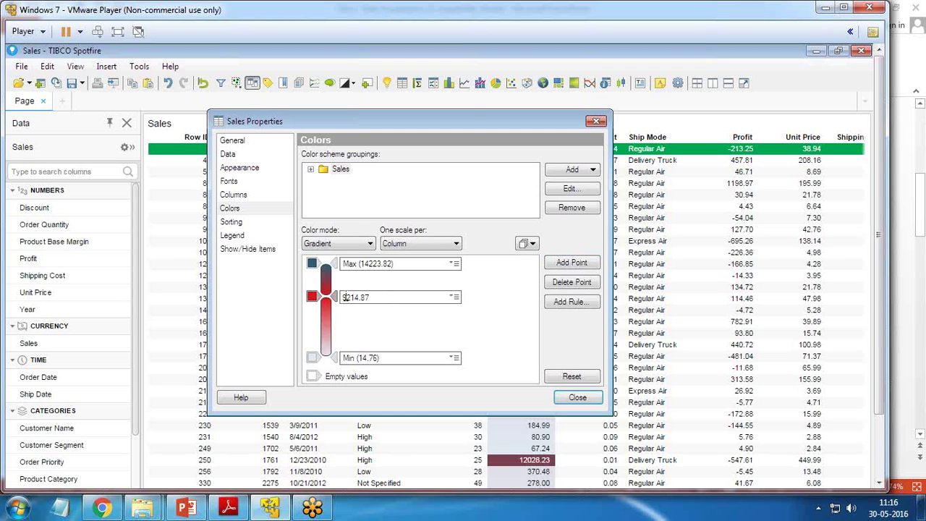
left_click_drag(350, 296, 360, 299)
type("10000")
key("Return")
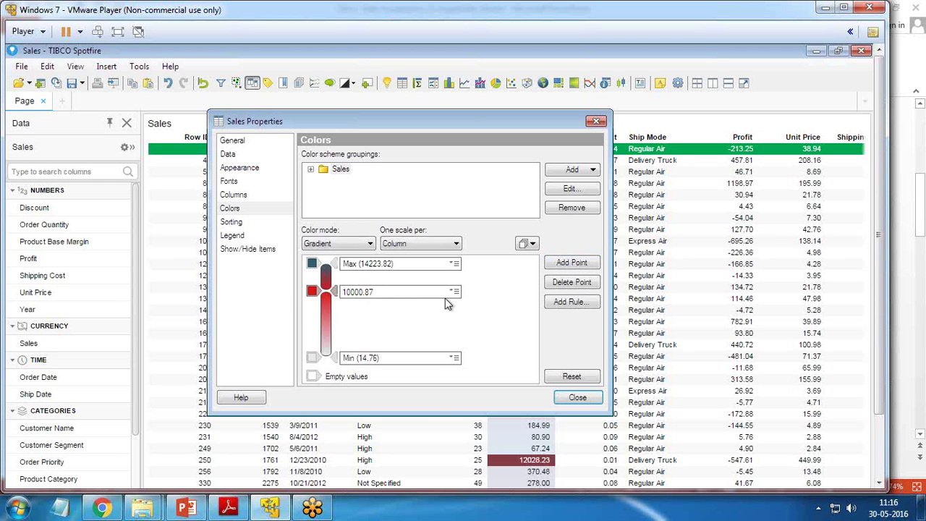
- Color the gradient's 10000.87 point light red and its maximum point green
left_click(312, 290)
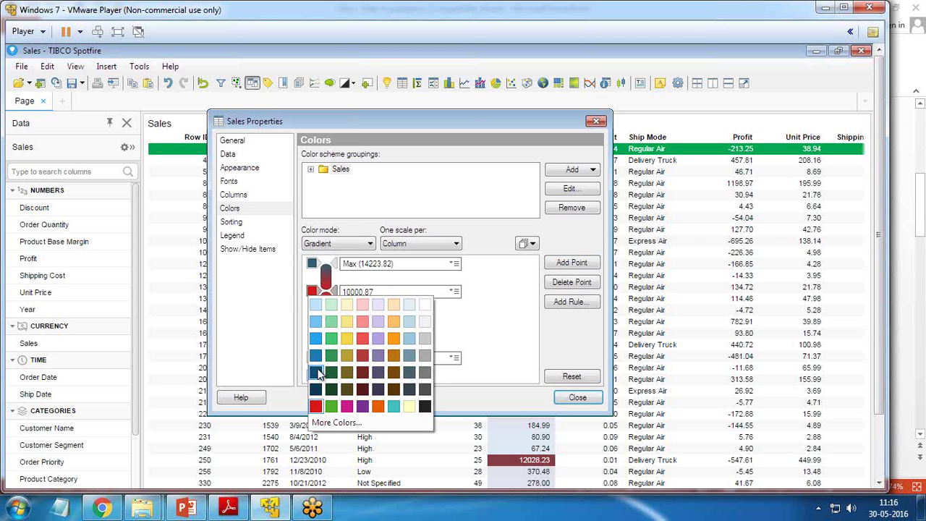
left_click(362, 338)
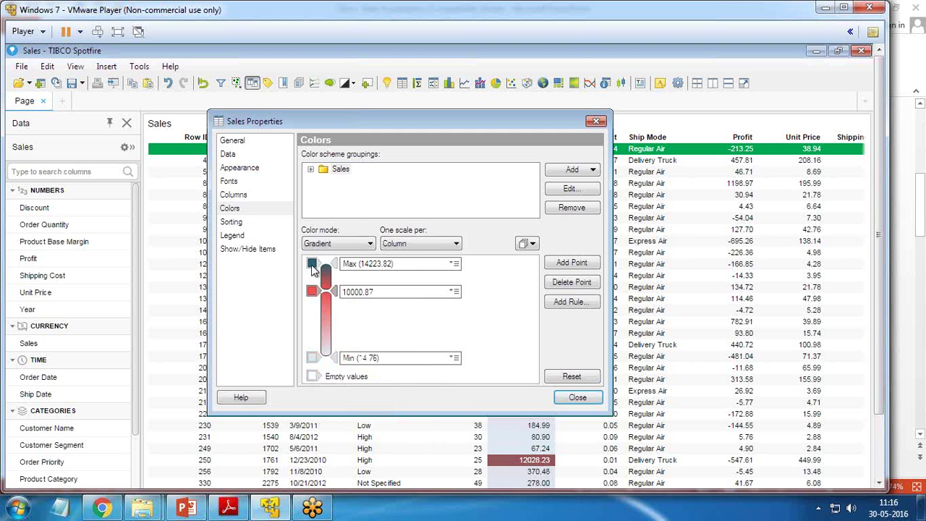
left_click(312, 264)
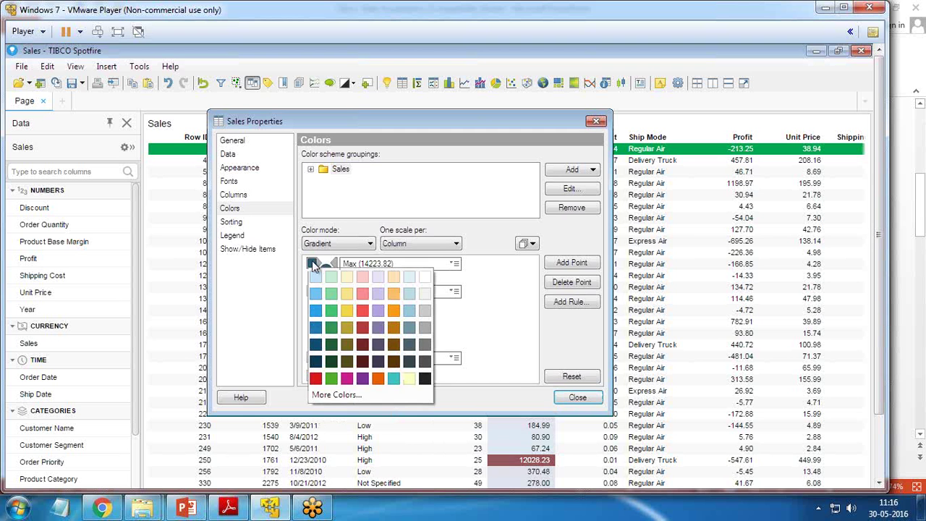
left_click(332, 332)
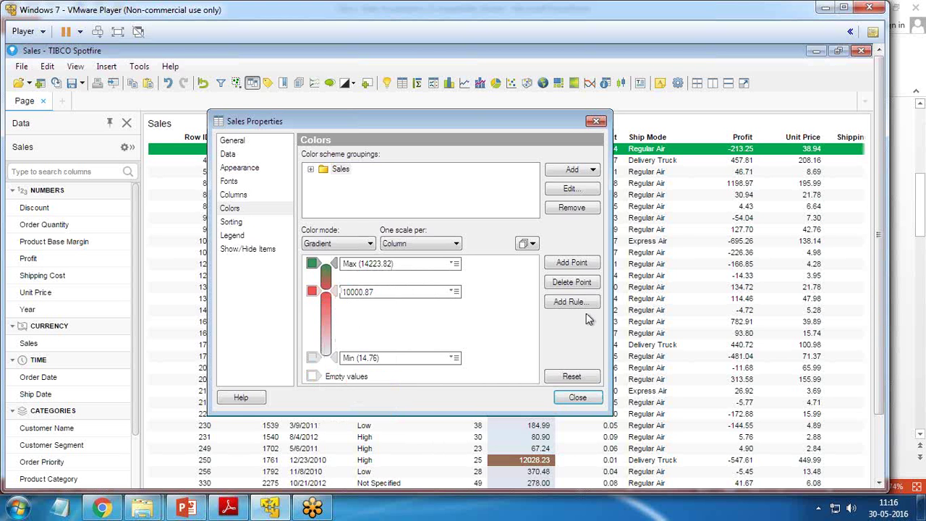
- Add another point at 5007.82 to the Sales color gradient, between 10000.87 and the minimum, and color it light yellow
left_click(572, 263)
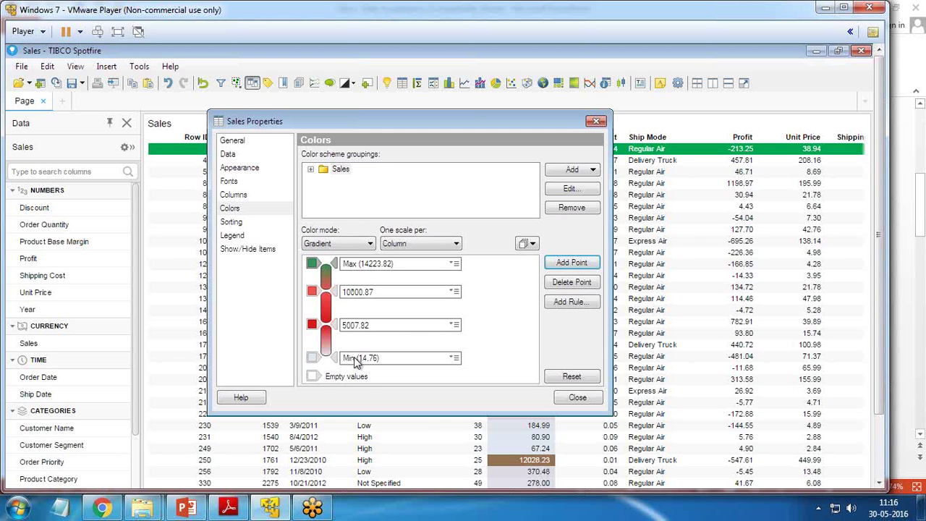
left_click(311, 325)
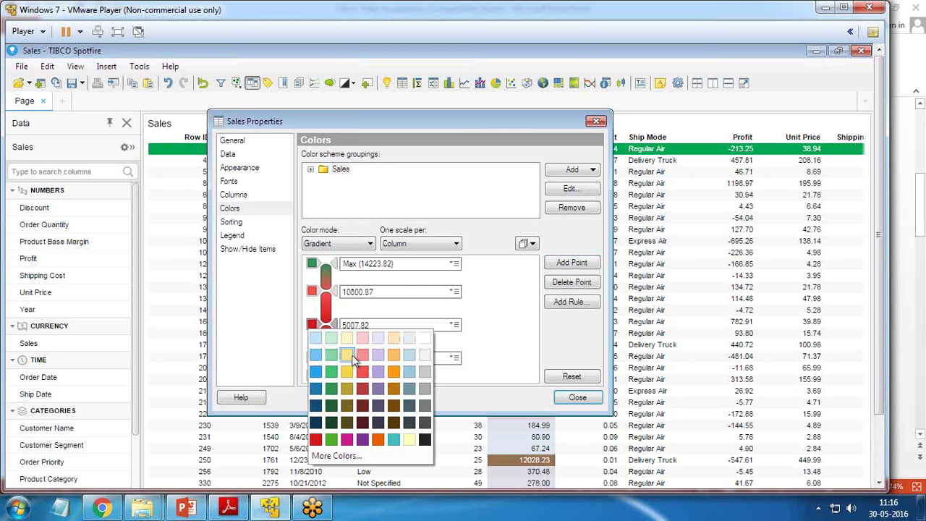
left_click(346, 354)
- Color the gradient's minimum point magenta, change it to light blue instead, and close the properties
left_click(312, 358)
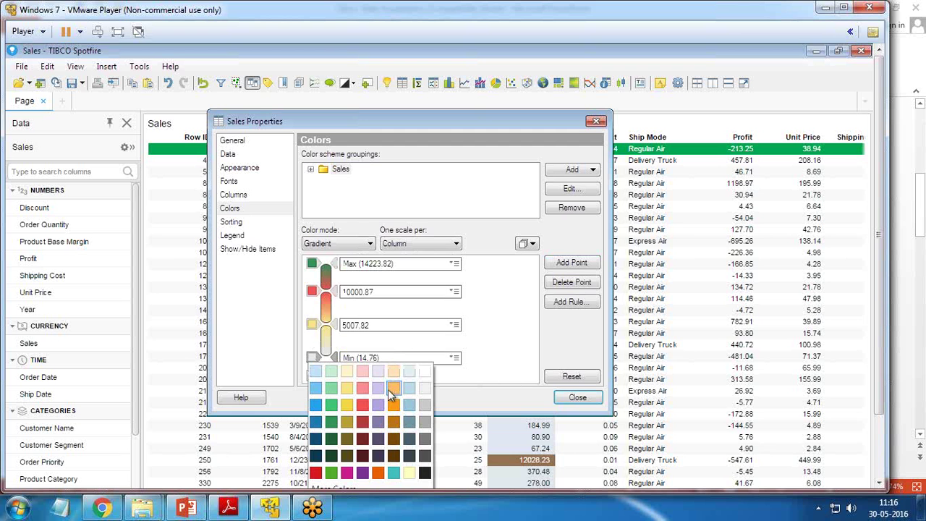
left_click(346, 472)
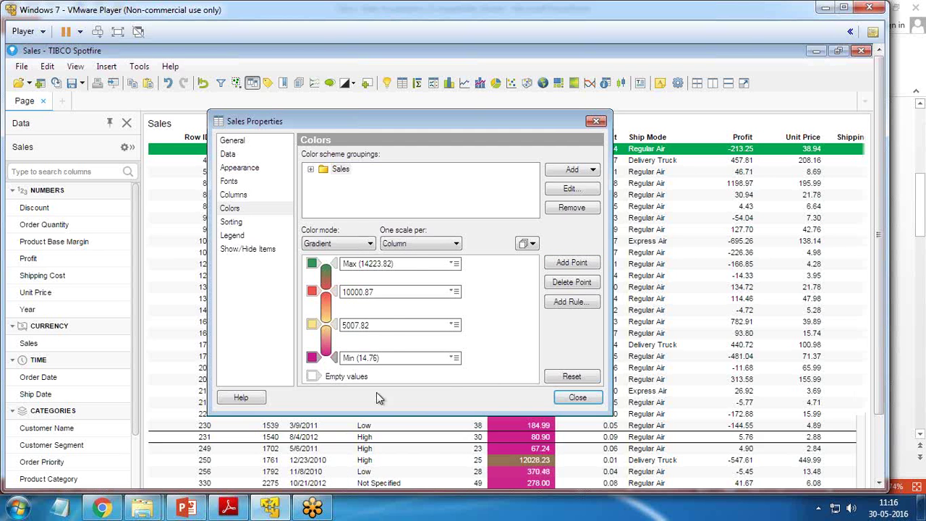
left_click(312, 357)
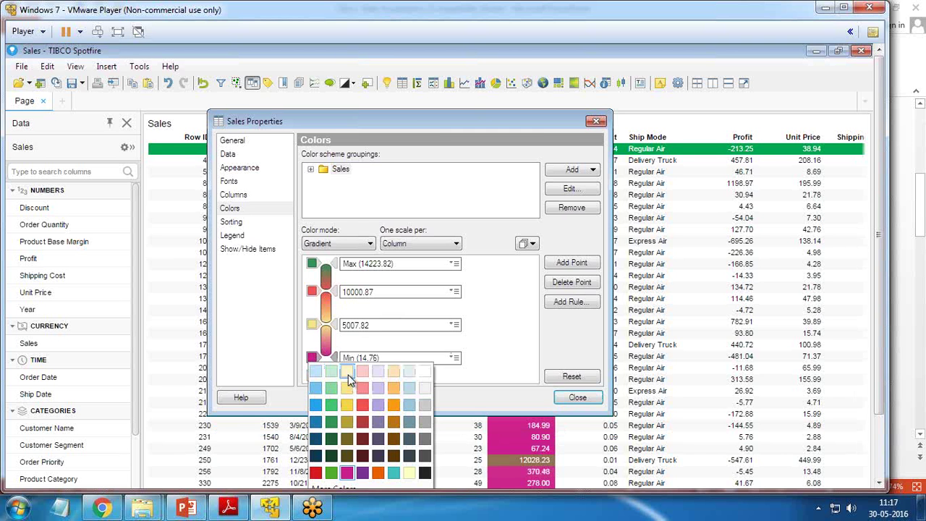
left_click(320, 375)
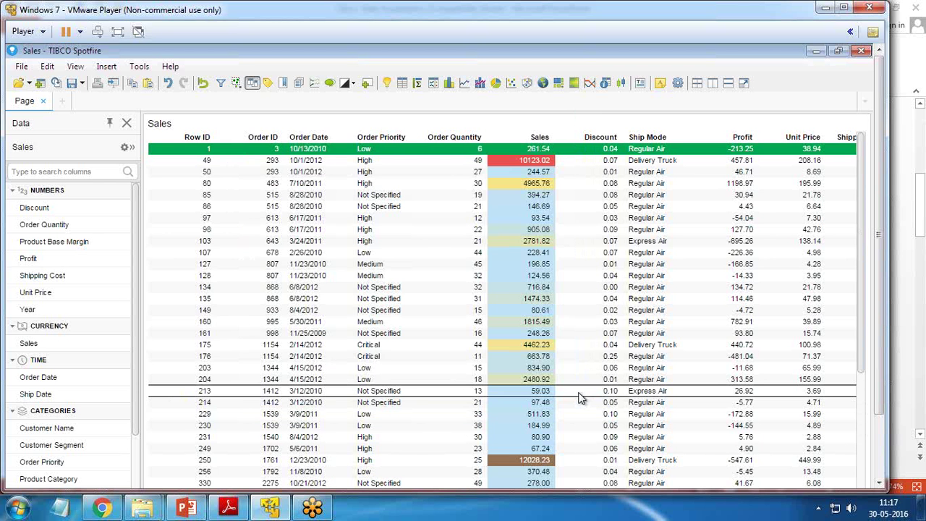
- Sort the table by Sales in descending order
left_click(537, 137)
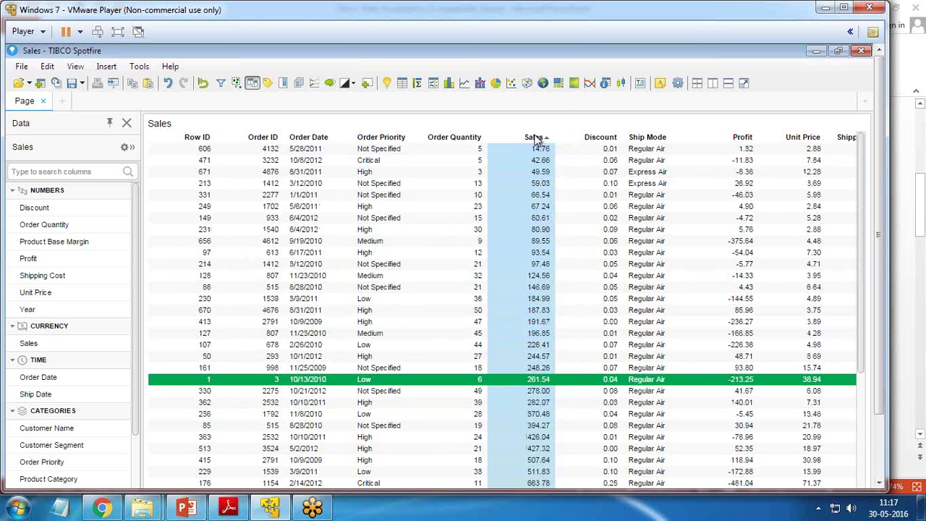
left_click(537, 138)
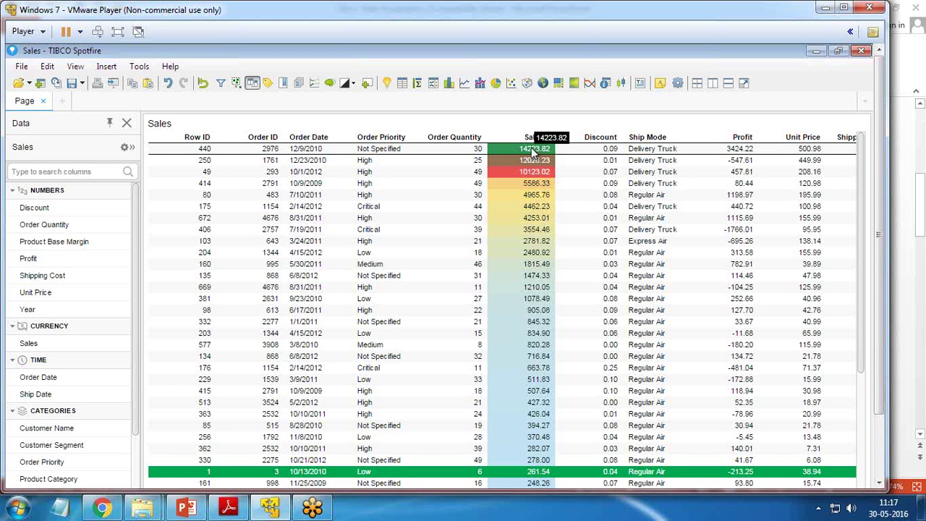
- Review the Sales colors with the table sorted by Order Date, and return to the descending Sales sort
left_click(308, 137)
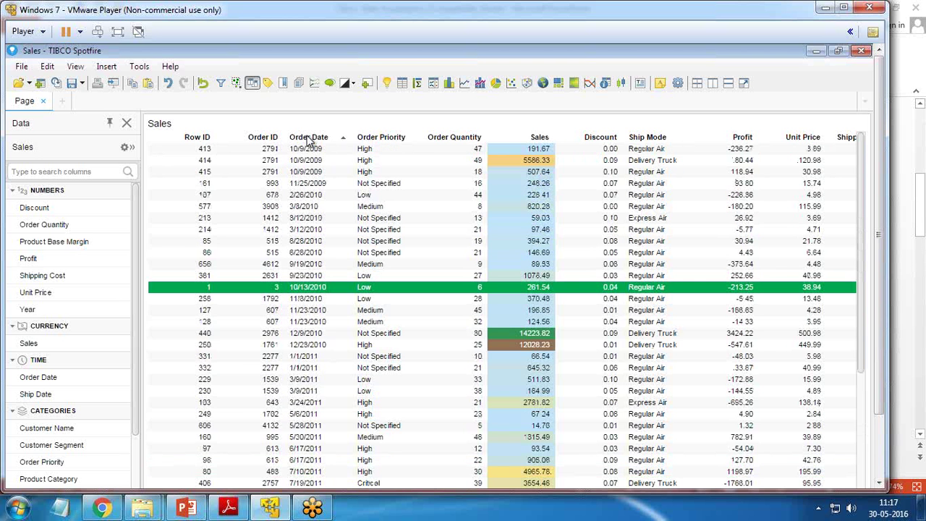
scroll(611, 333, "down", 3)
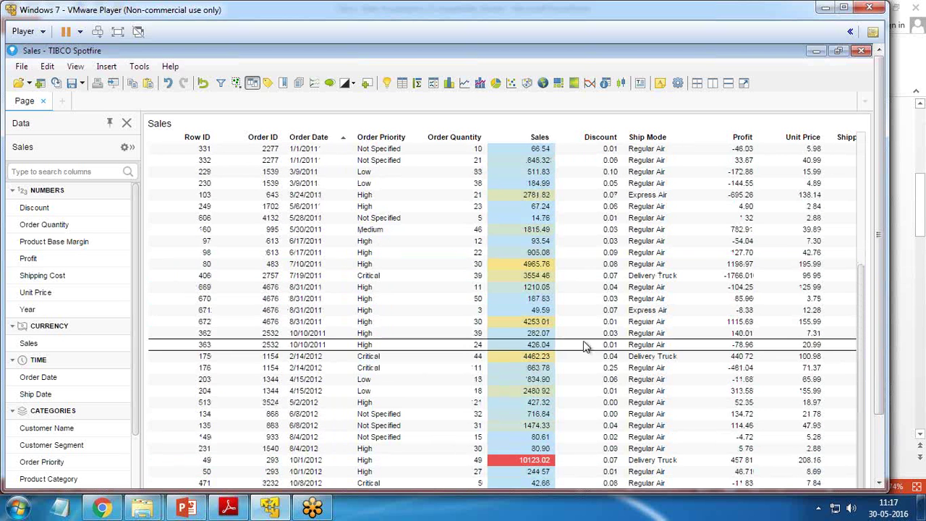
scroll(578, 353, "up", 6)
scroll(579, 353, "down", 6)
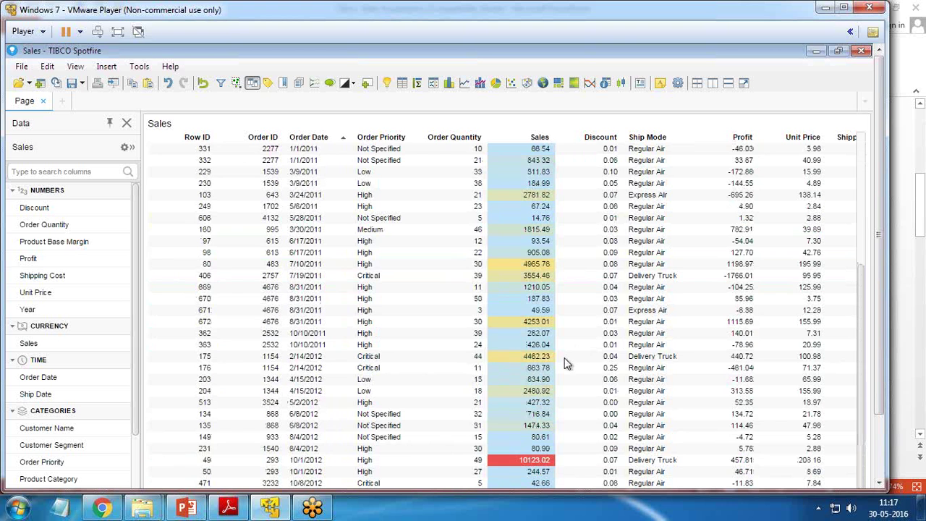
scroll(566, 361, "up", 6)
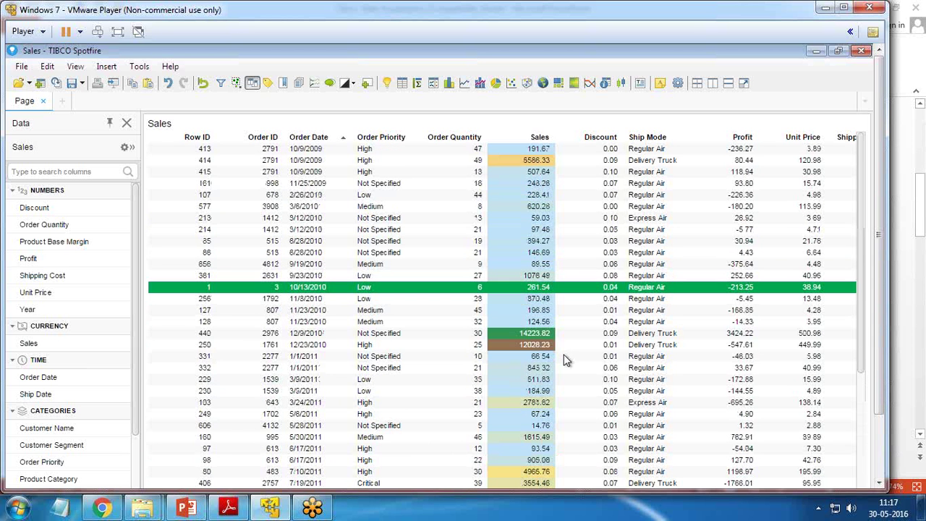
left_click(536, 138)
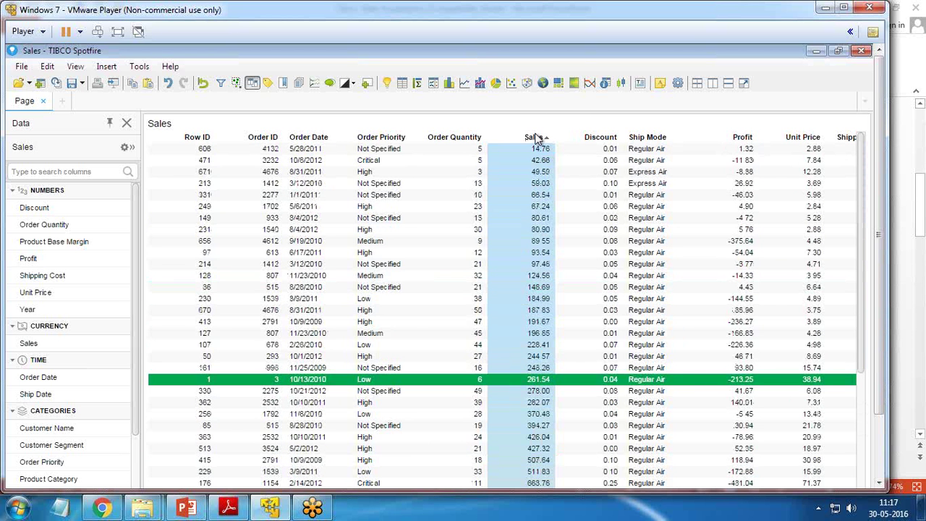
left_click(536, 137)
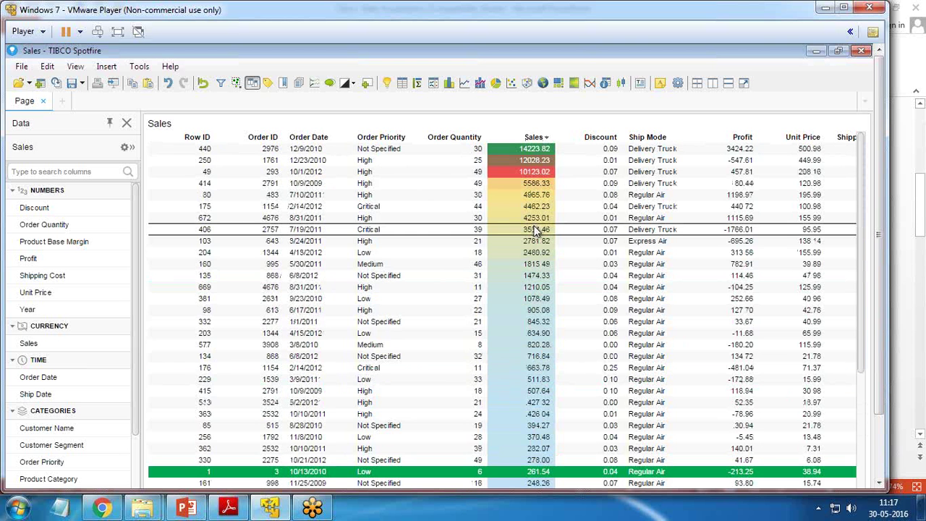
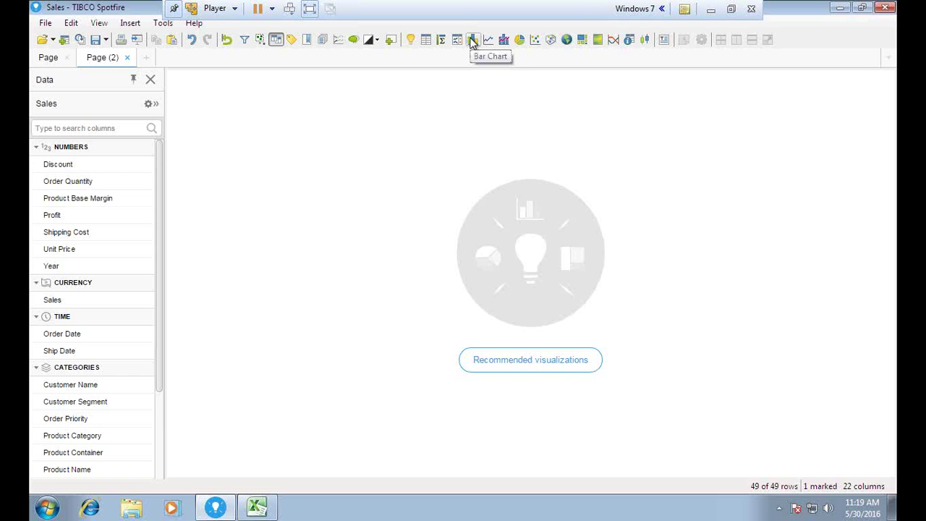
- Add a bar chart with no bars marked to the empty second page, and set its category axis to Region
left_click(472, 40)
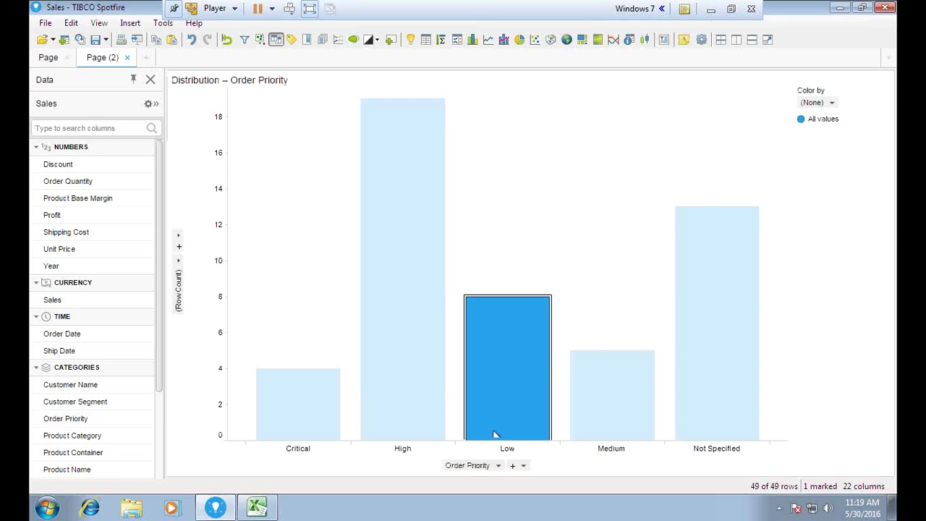
left_click(241, 415)
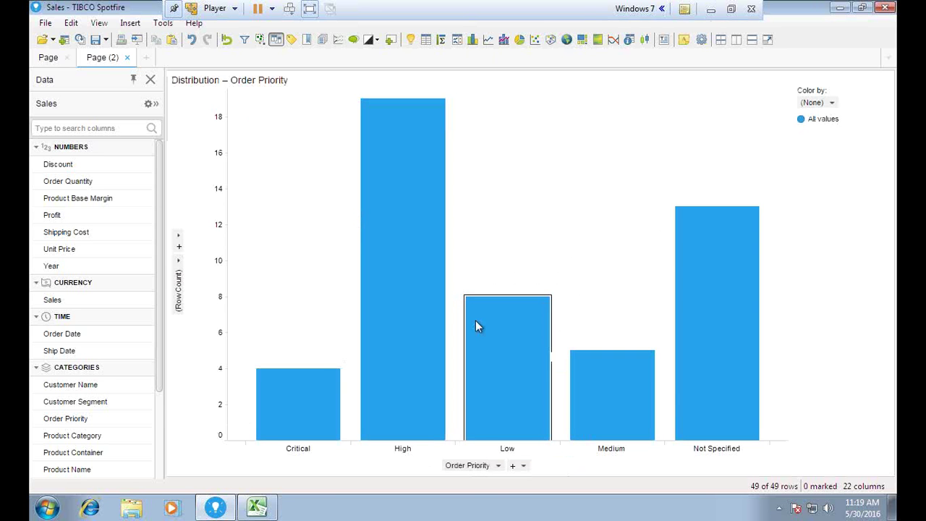
left_click(499, 466)
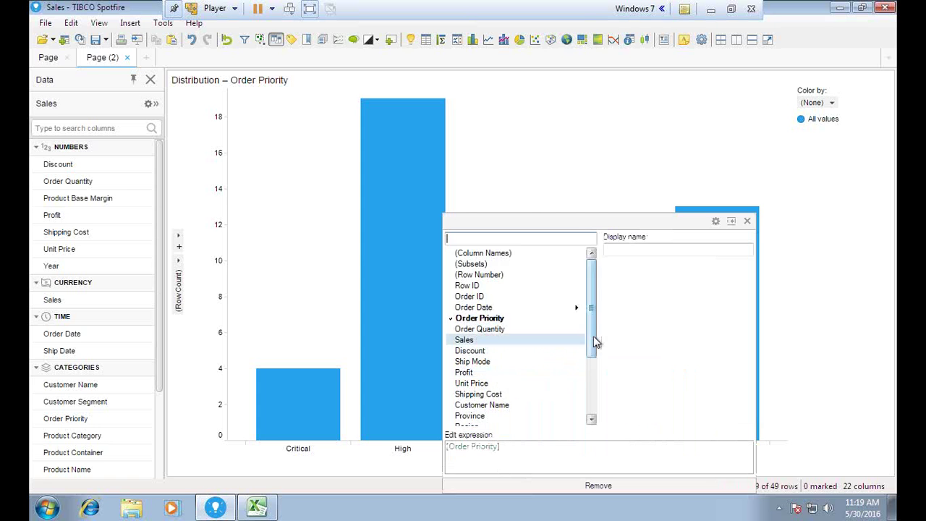
scroll(593, 335, "down", 2)
left_click(477, 372)
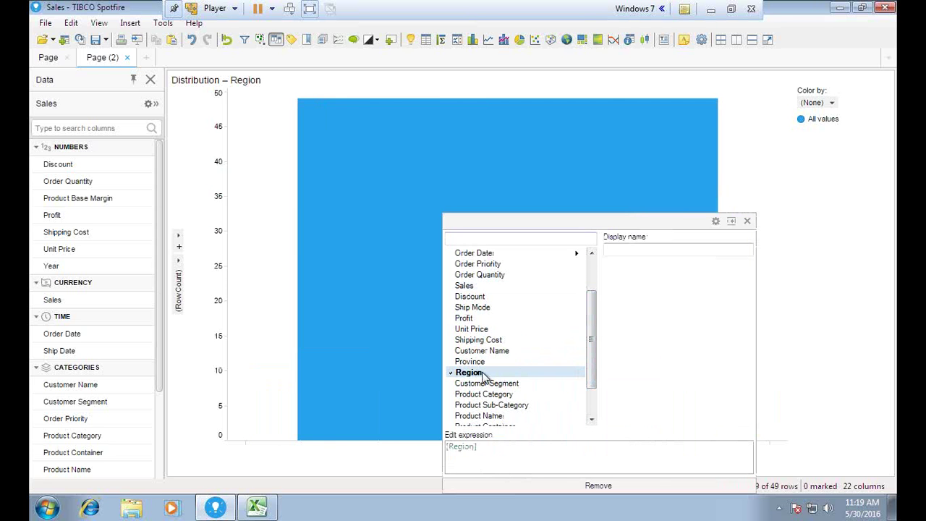
left_click(747, 220)
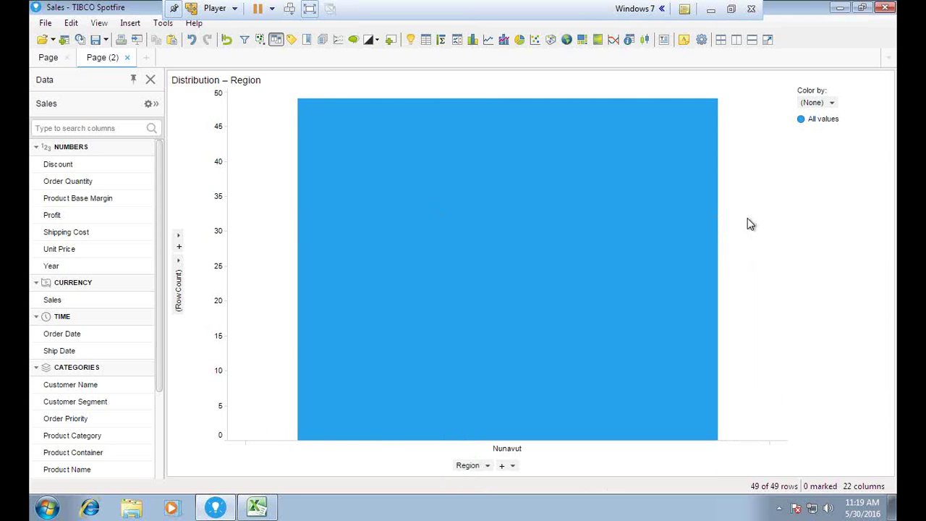
- Set the marking to (None) in the Data settings of the Region bar chart's properties
left_click(100, 23)
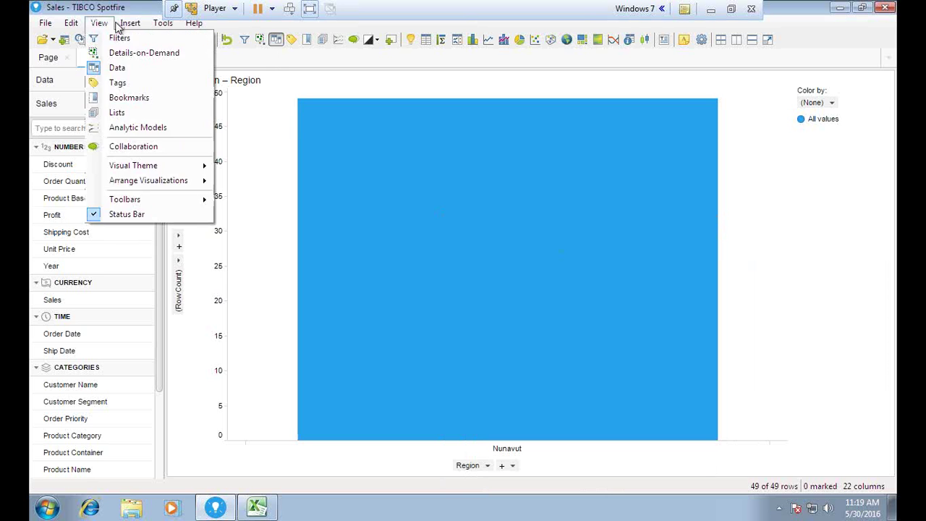
mouse_move(71, 23)
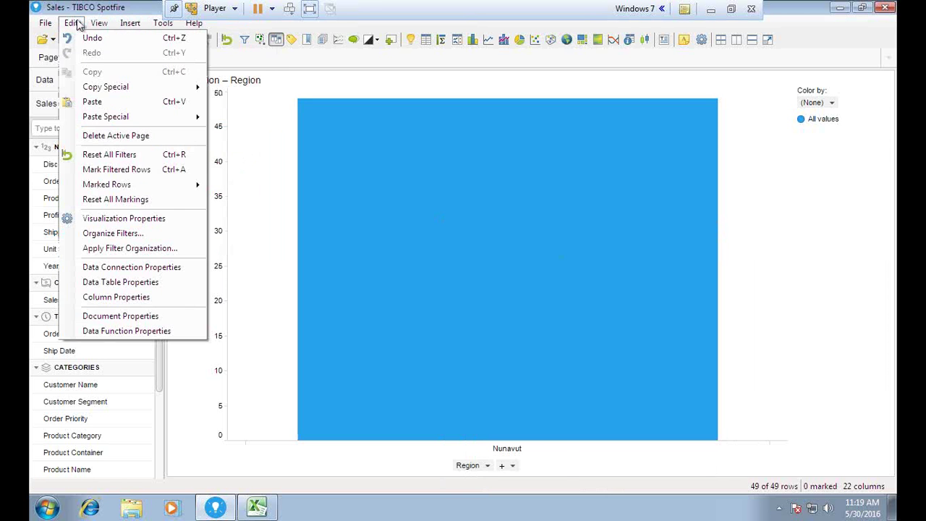
left_click(405, 213)
right_click(405, 213)
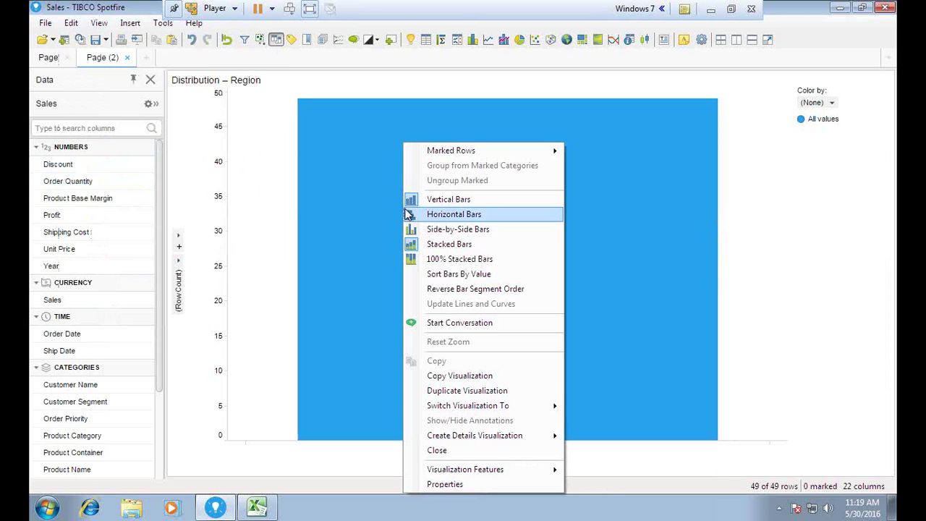
left_click(486, 485)
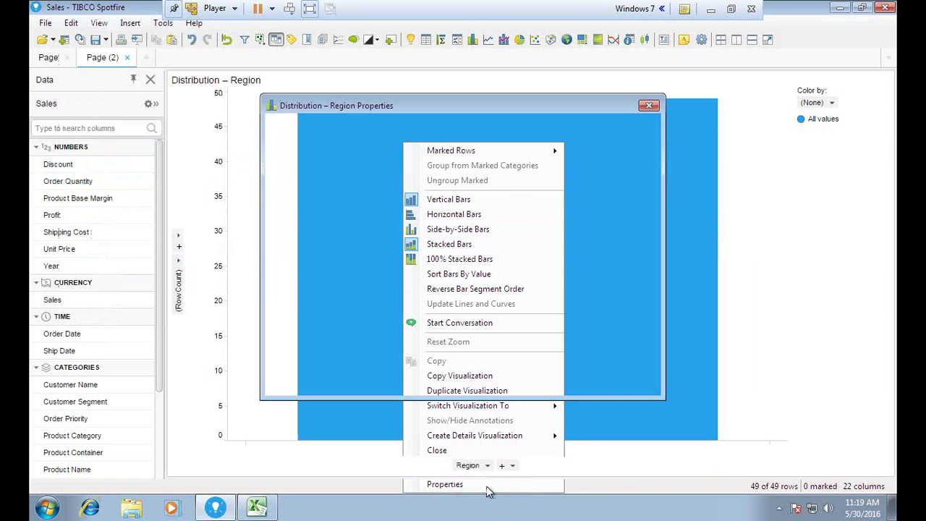
left_click(284, 141)
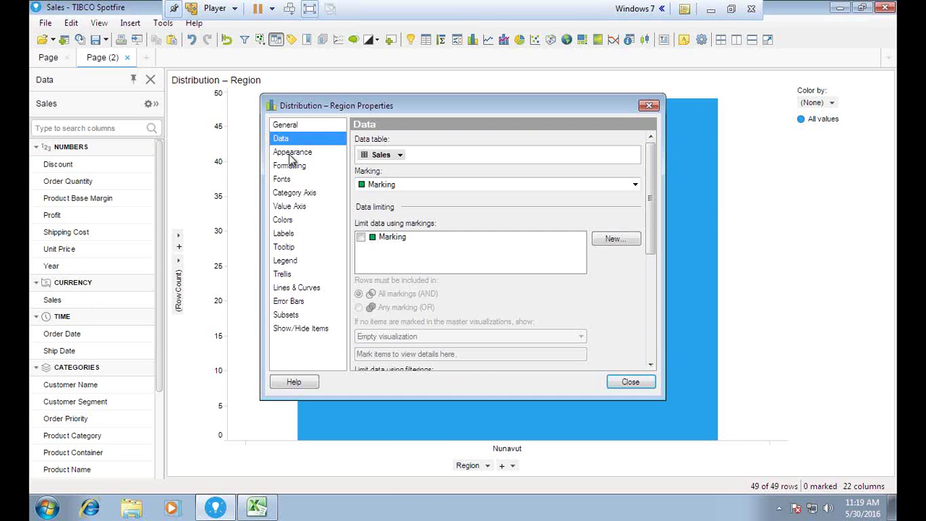
left_click(412, 184)
left_click(412, 193)
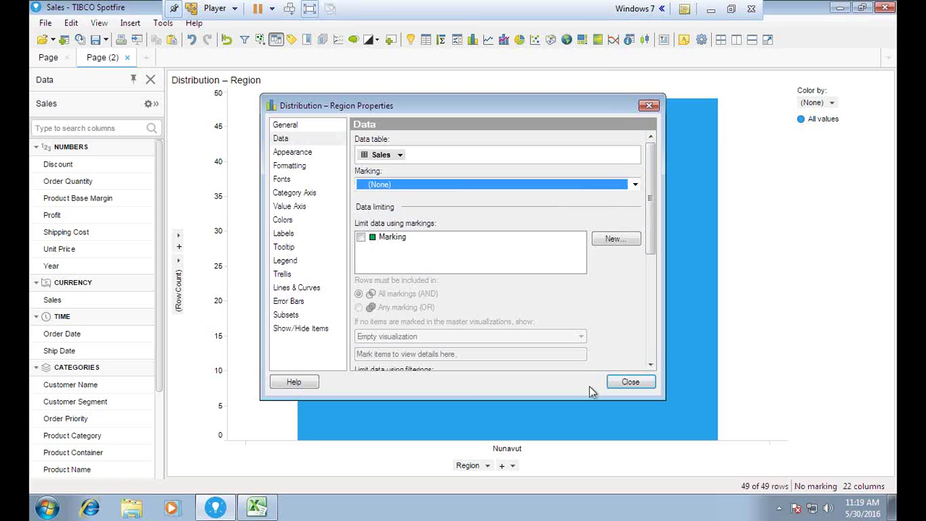
left_click(615, 383)
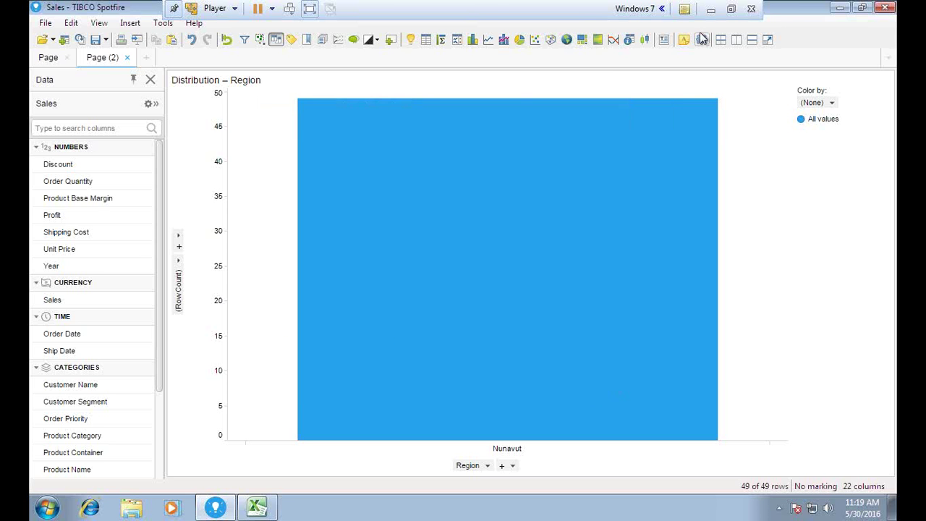
- Switch the virtual machine out of full-screen display and back into it
left_click(731, 9)
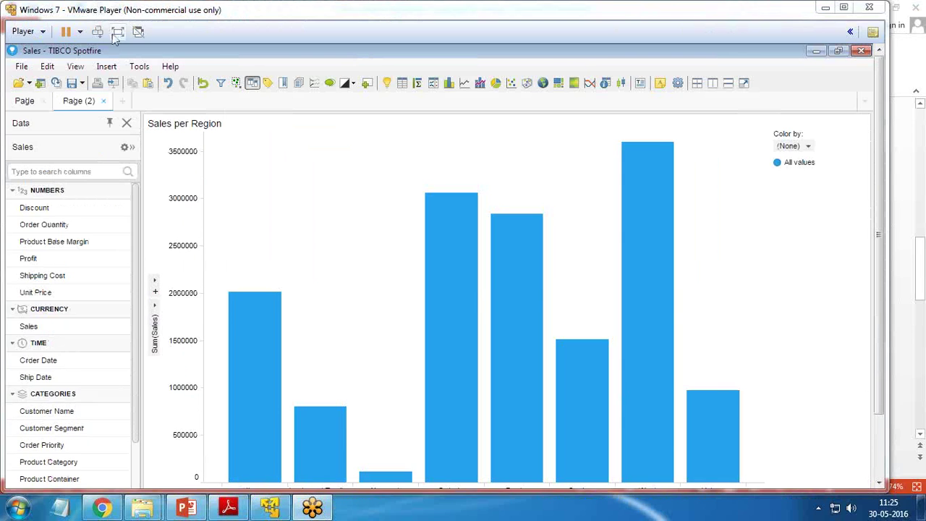
left_click(118, 31)
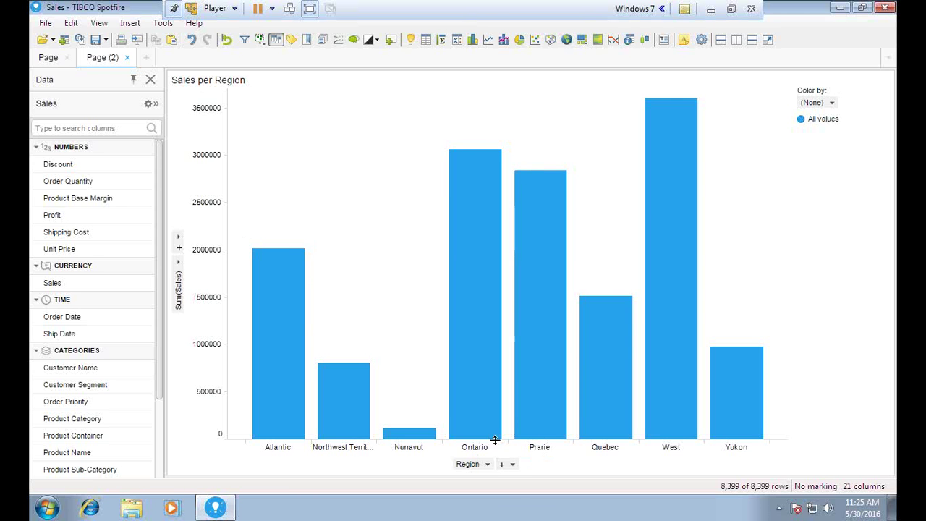
- Sort the bars of the Sales per Region chart by value
mouse_move(493, 427)
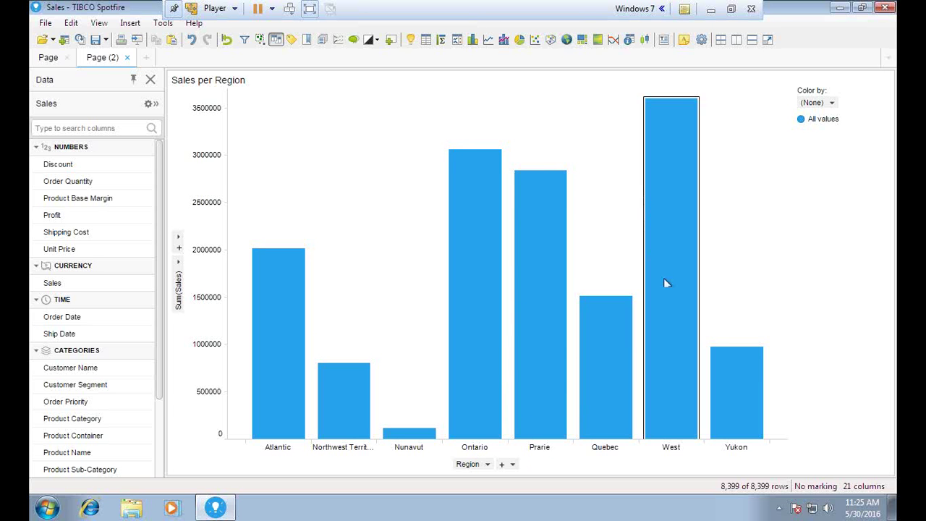
right_click(376, 109)
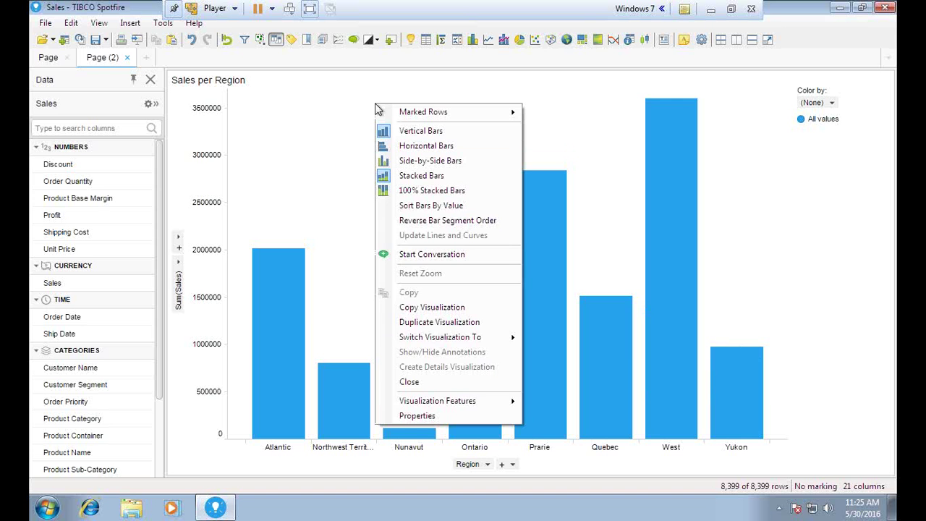
left_click(444, 207)
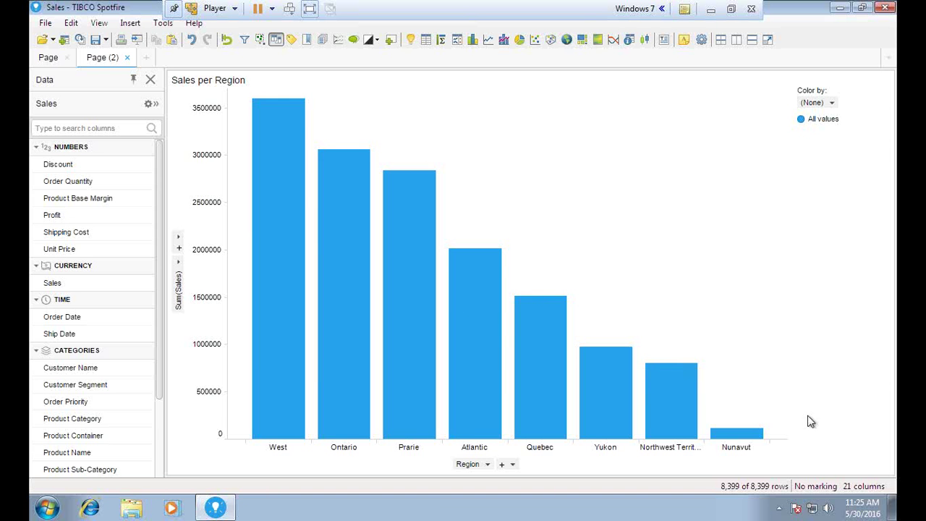
- Change the Sales per Region chart to horizontal bars and switch it back to vertical bars
right_click(414, 109)
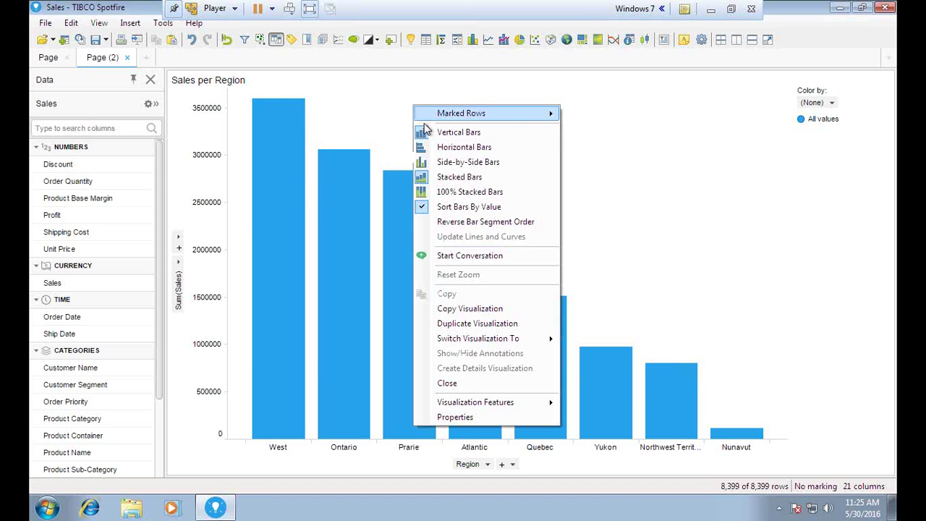
left_click(454, 148)
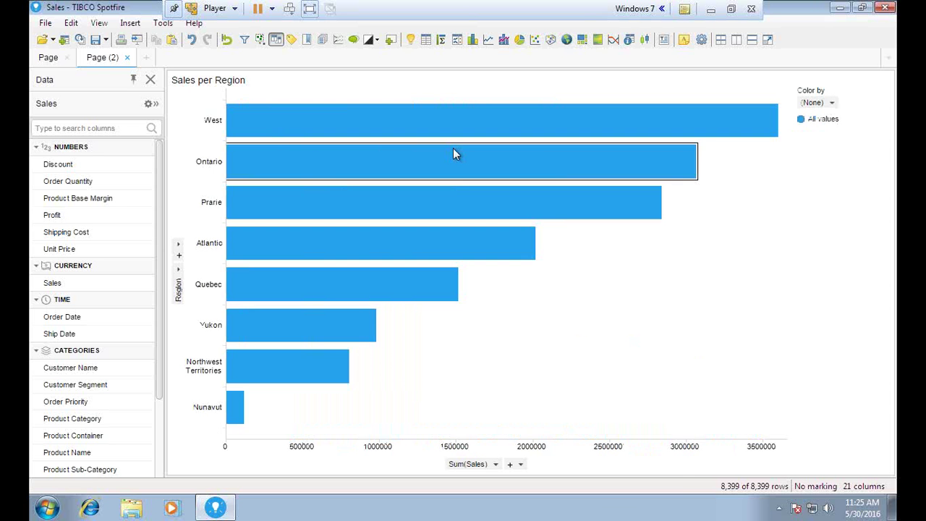
right_click(531, 272)
left_click(567, 200)
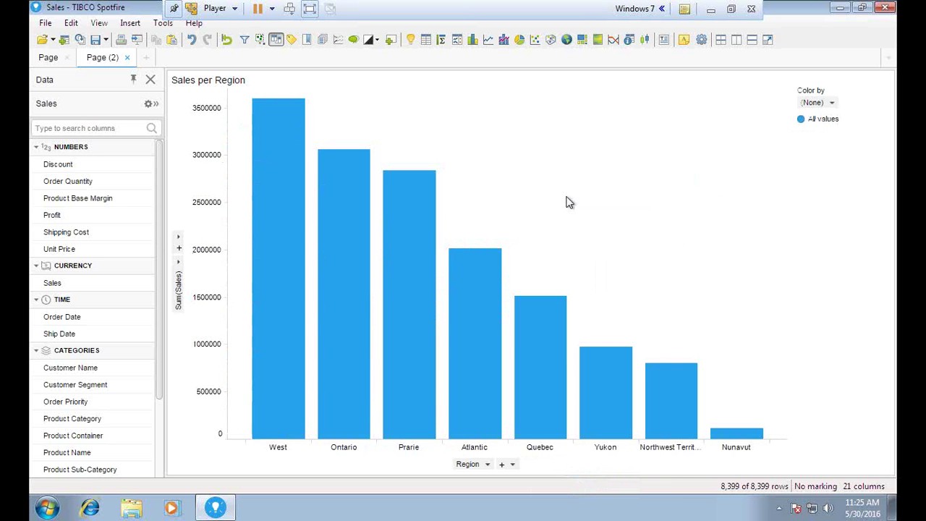
- Color the Sales per Region bars by the sum of the Sales column
right_click(423, 190)
right_click(473, 128)
left_click(443, 128)
left_click(831, 103)
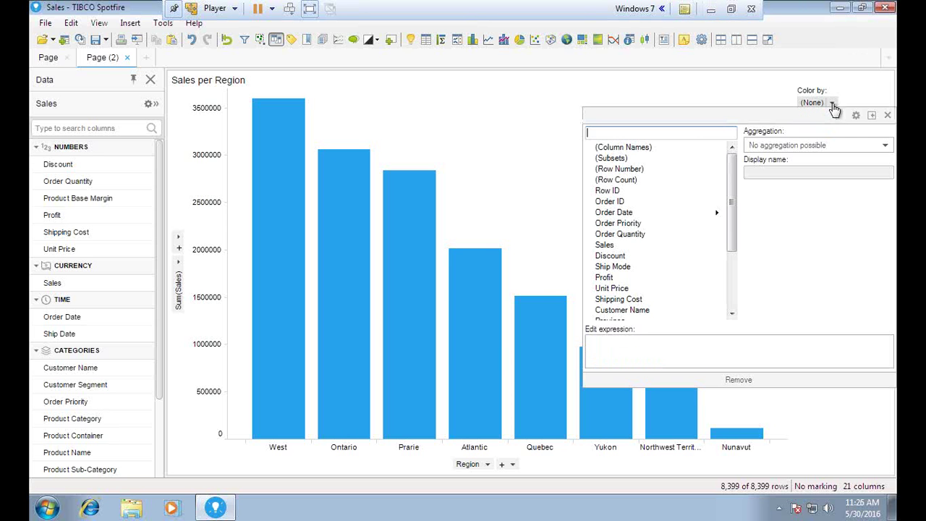
left_click(627, 246)
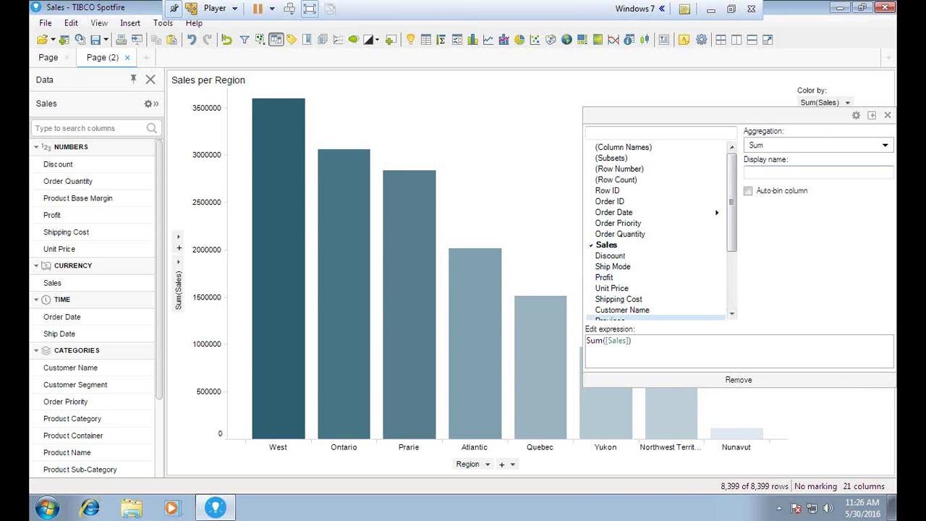
left_click(888, 115)
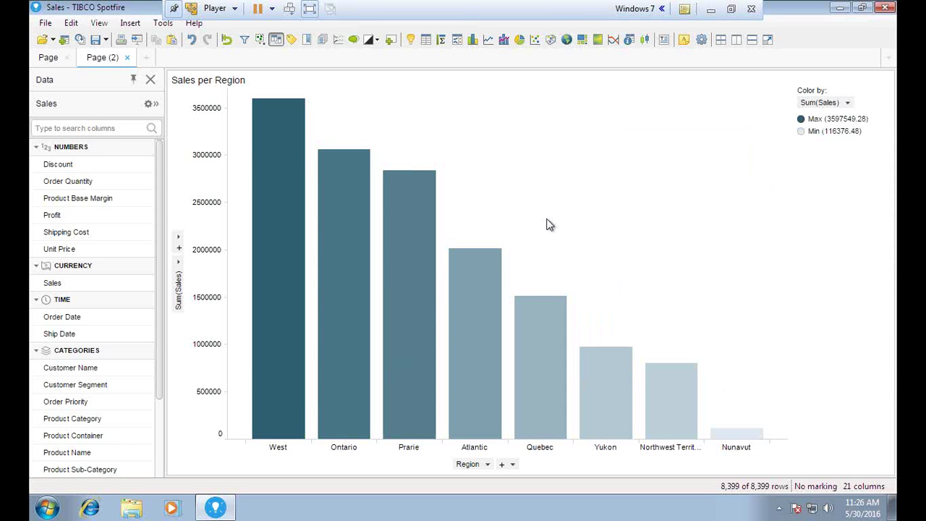
- Set the color mode of the Sales per Region chart to Unique values in its Colors properties, trying Segments first
right_click(463, 110)
left_click(884, 83)
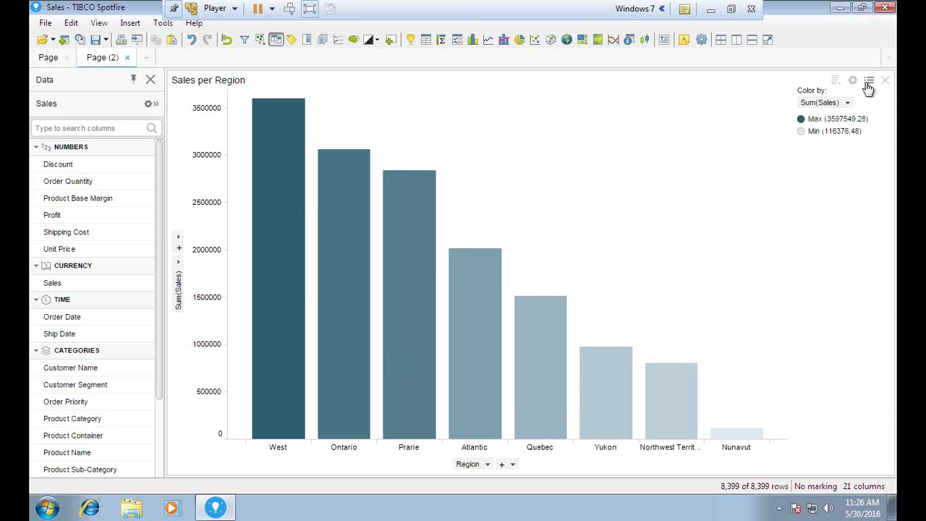
left_click(854, 81)
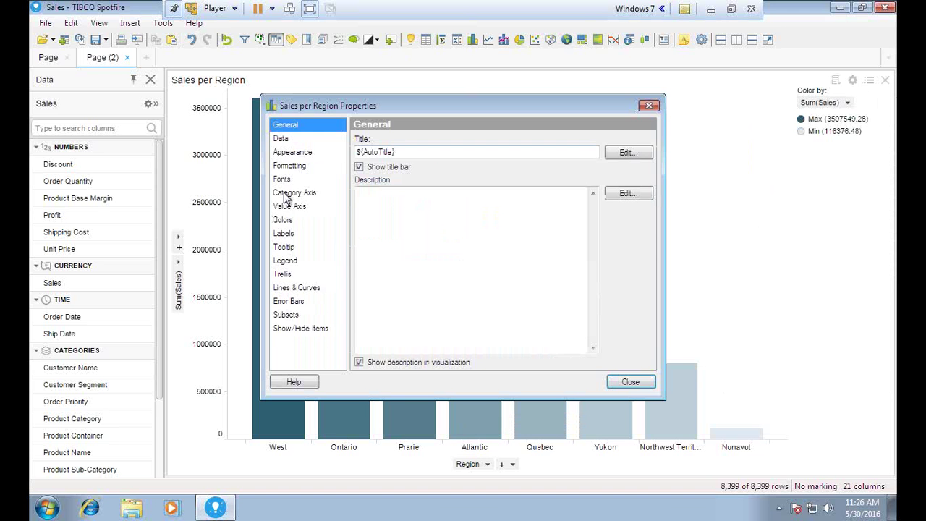
left_click(289, 221)
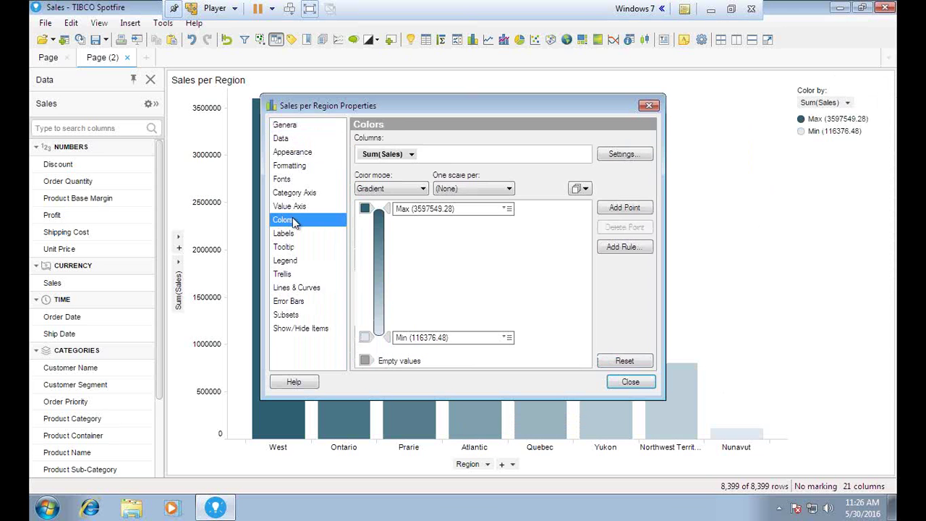
left_click(423, 189)
left_click(372, 209)
left_click(391, 189)
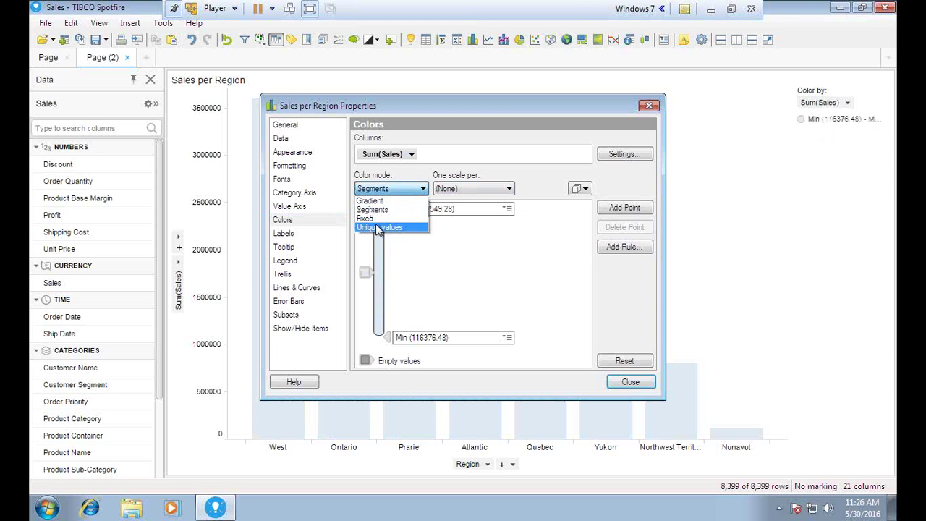
left_click(377, 227)
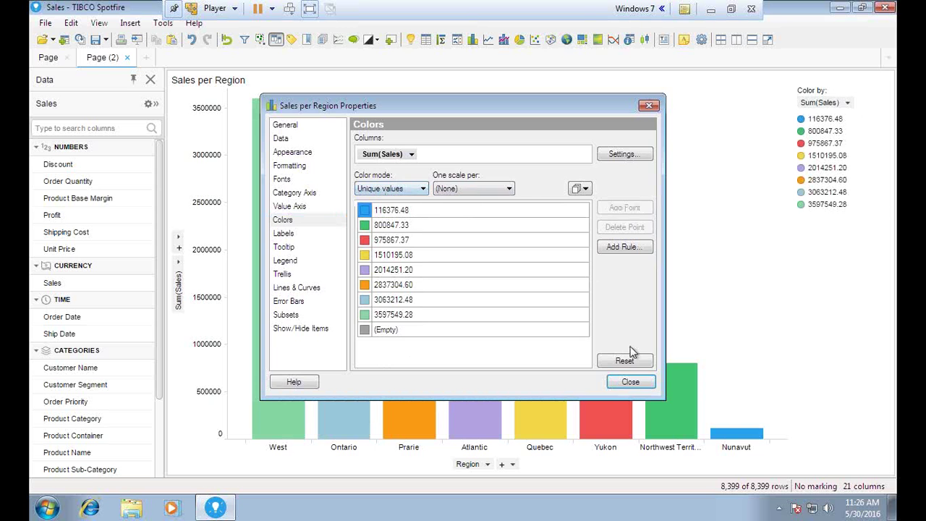
left_click(630, 381)
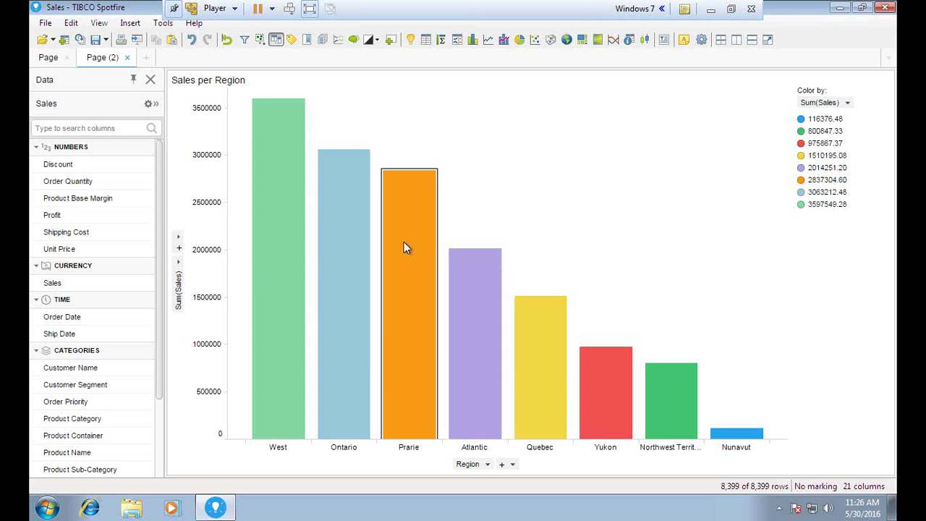
- Set the marking of the Sales per Region chart to Marking in its Data properties
mouse_move(404, 243)
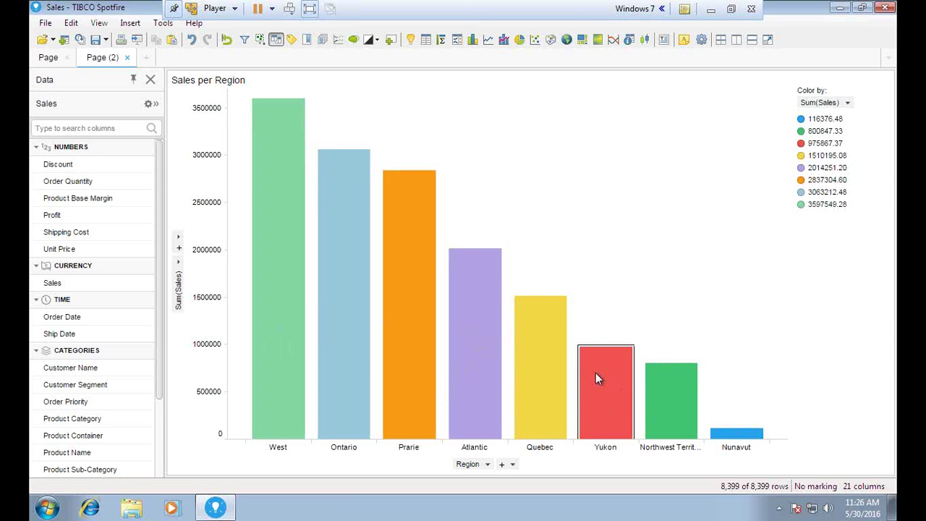
mouse_move(596, 373)
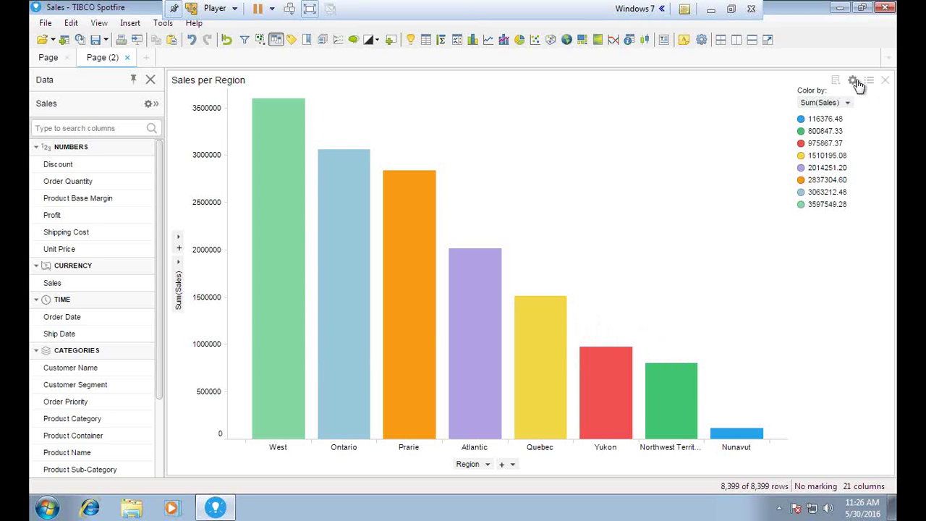
left_click(854, 82)
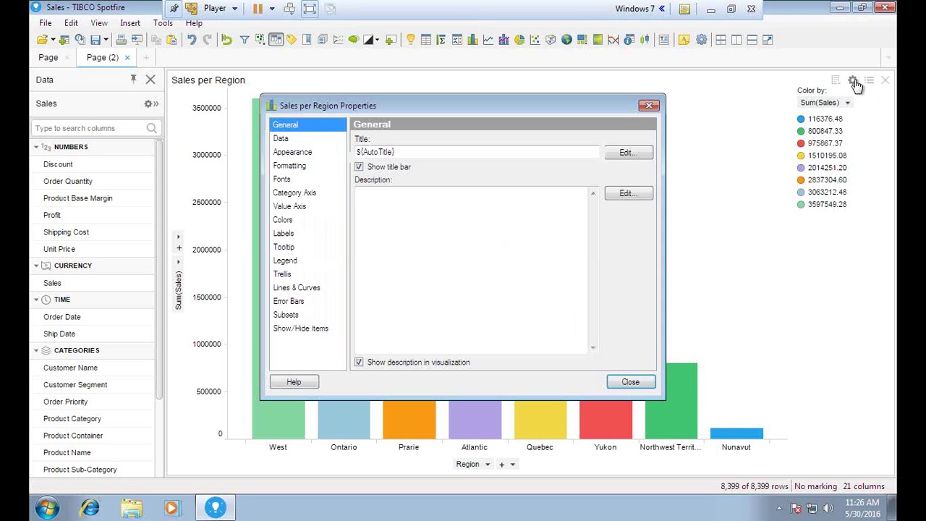
left_click(281, 138)
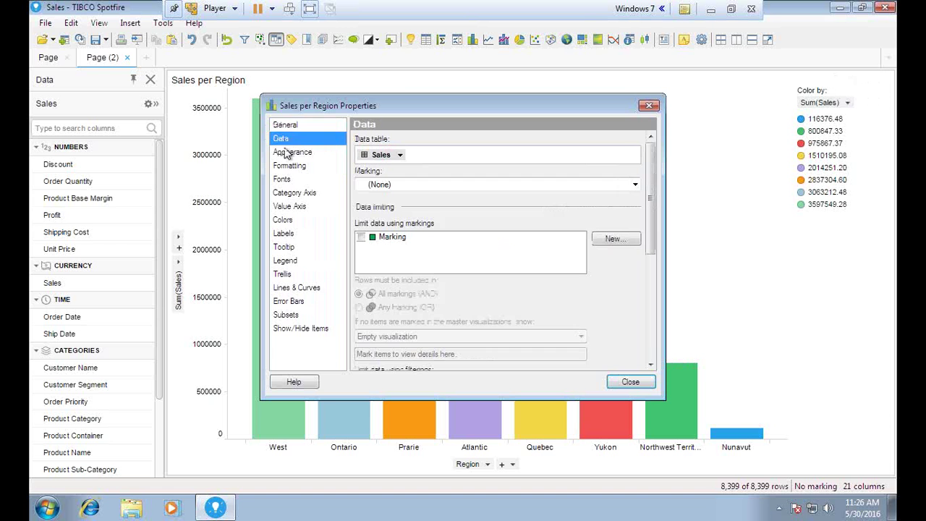
left_click(396, 186)
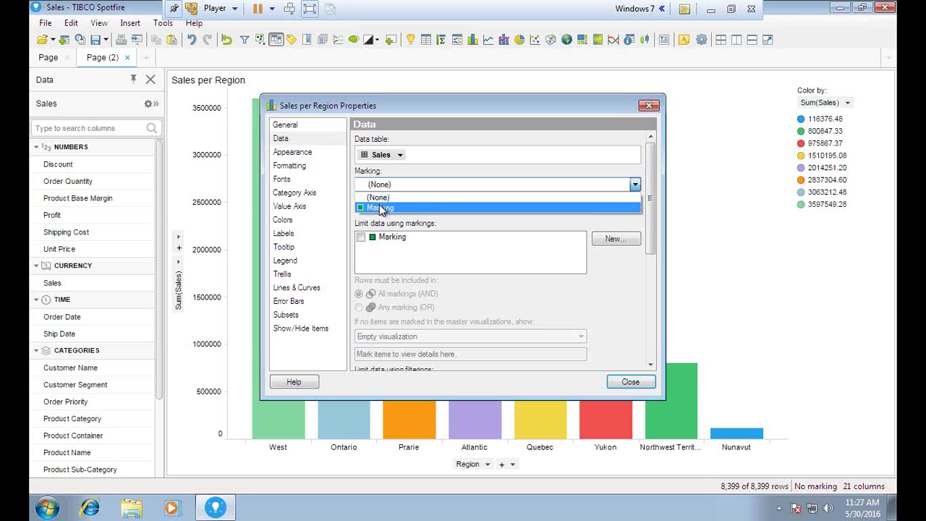
left_click(379, 207)
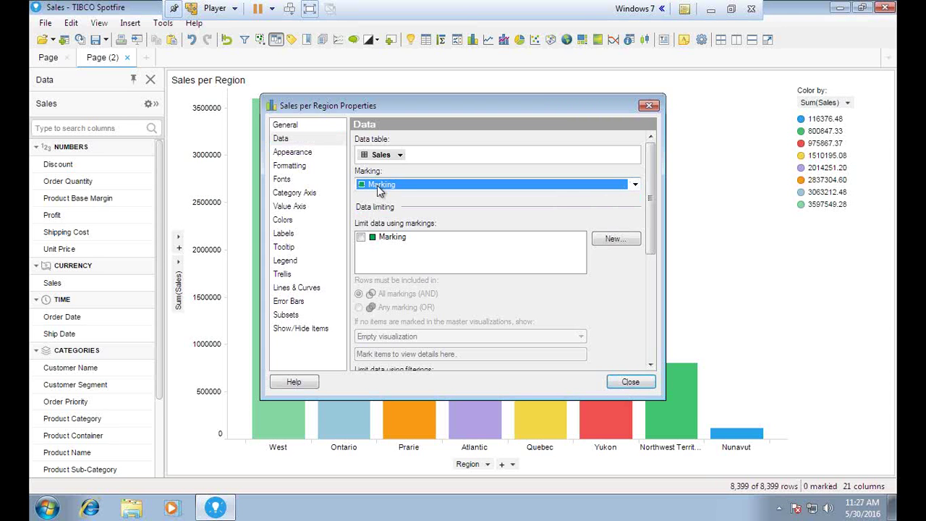
left_click(631, 382)
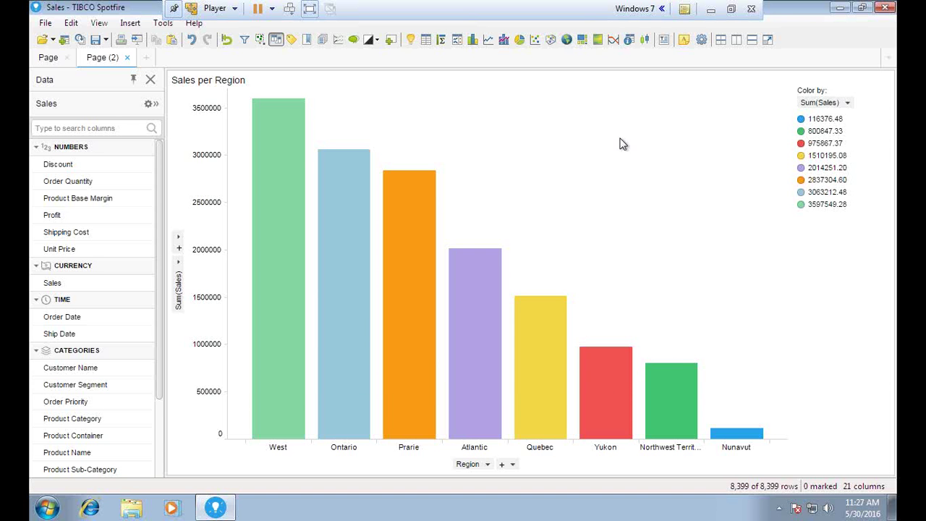
- Mark the Atlantic bar, inspect its details, and clear the marking again
left_click(474, 352)
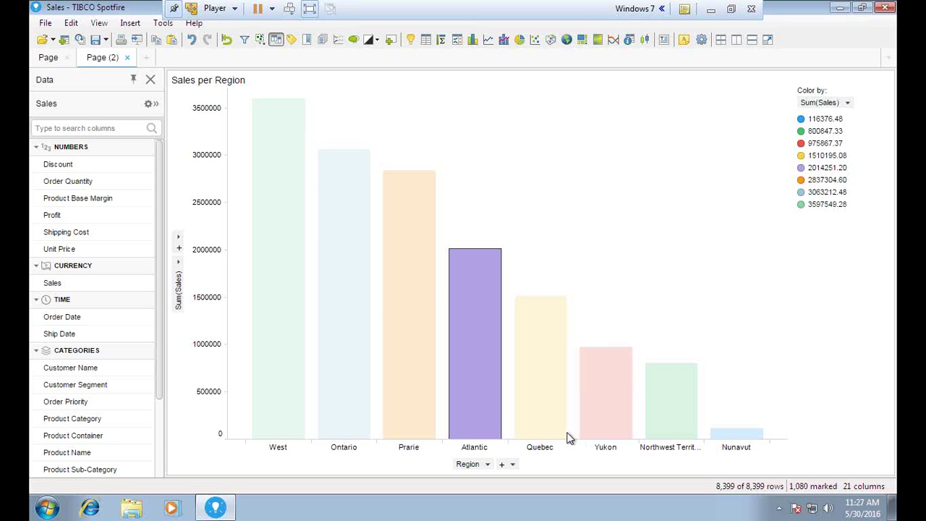
mouse_move(456, 269)
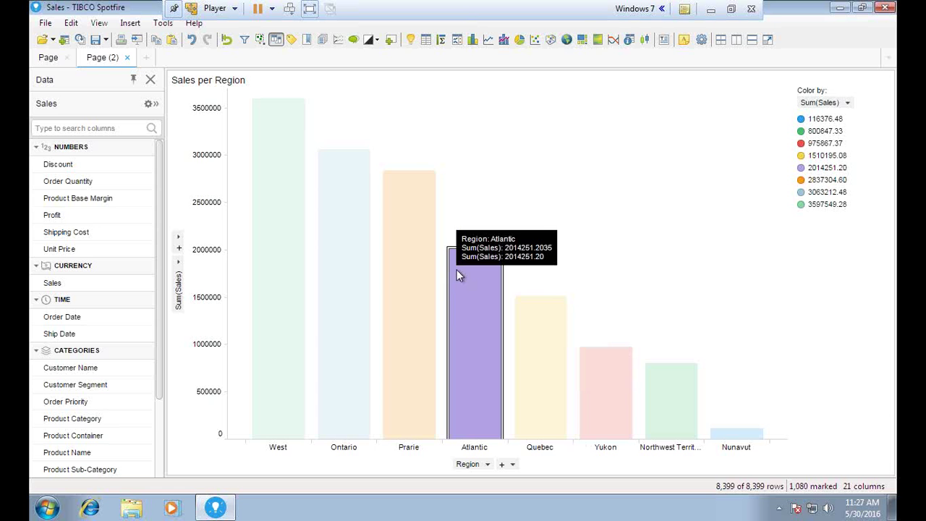
left_click(668, 145)
- Return the marking of the Sales per Region chart to (None) in its Data properties
left_click(852, 80)
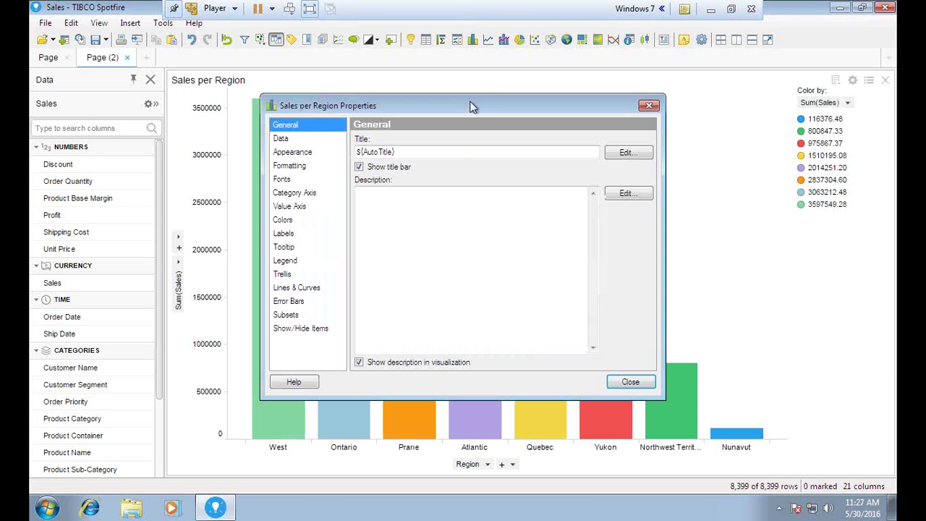
left_click(280, 138)
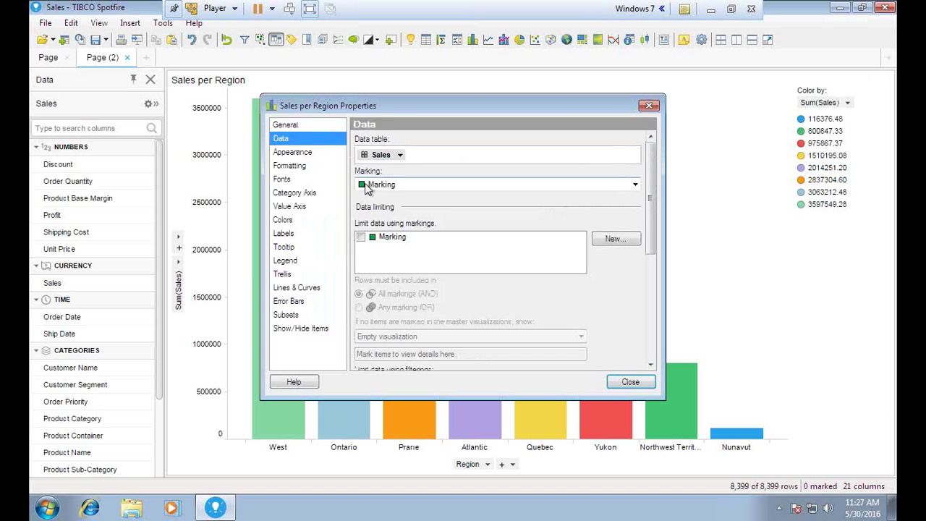
left_click(380, 184)
left_click(385, 198)
left_click(623, 383)
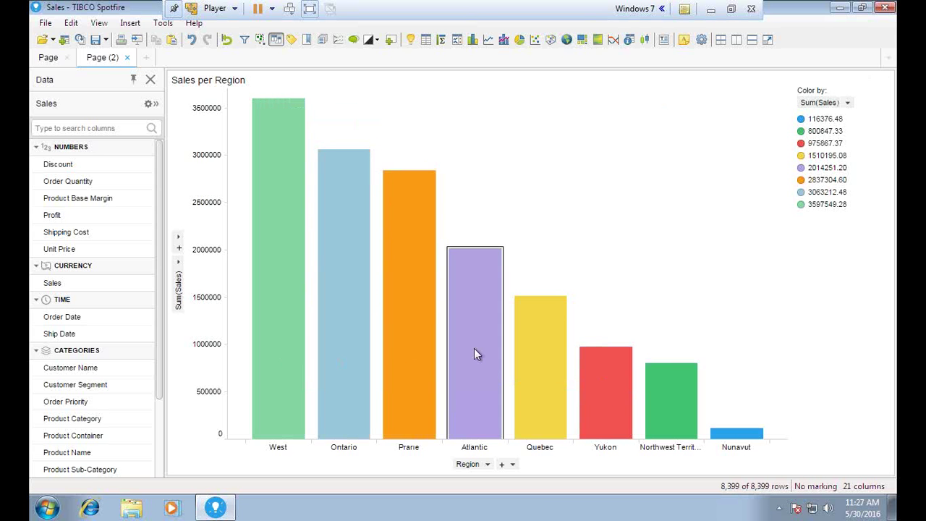
- Add a line chart of Sales by Order Date and arrange it below the Sales per Region bar chart
left_click(489, 43)
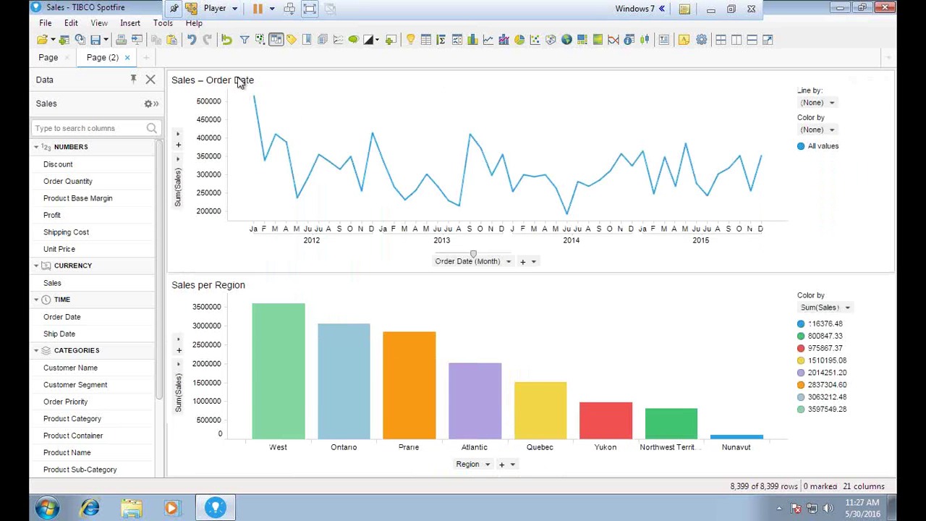
left_click_drag(250, 331, 252, 398)
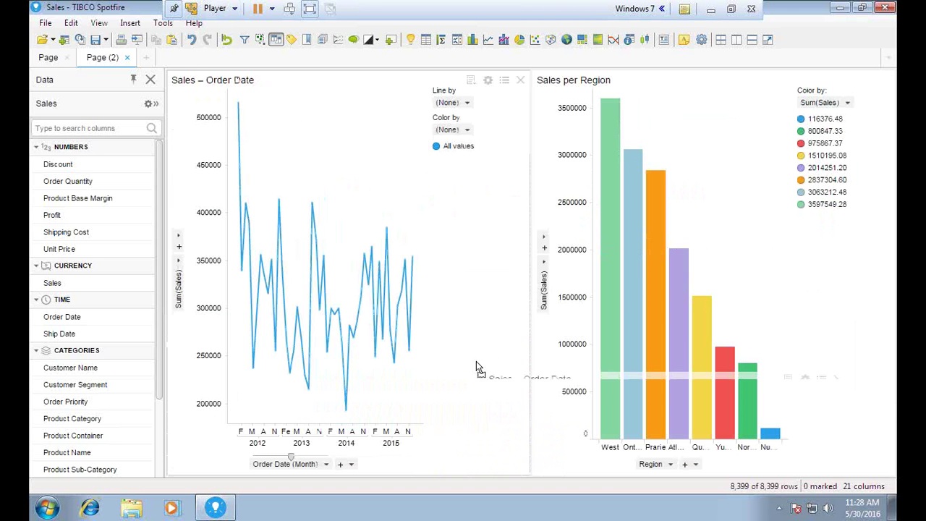
left_click_drag(182, 79, 479, 446)
left_click_drag(592, 468, 592, 467)
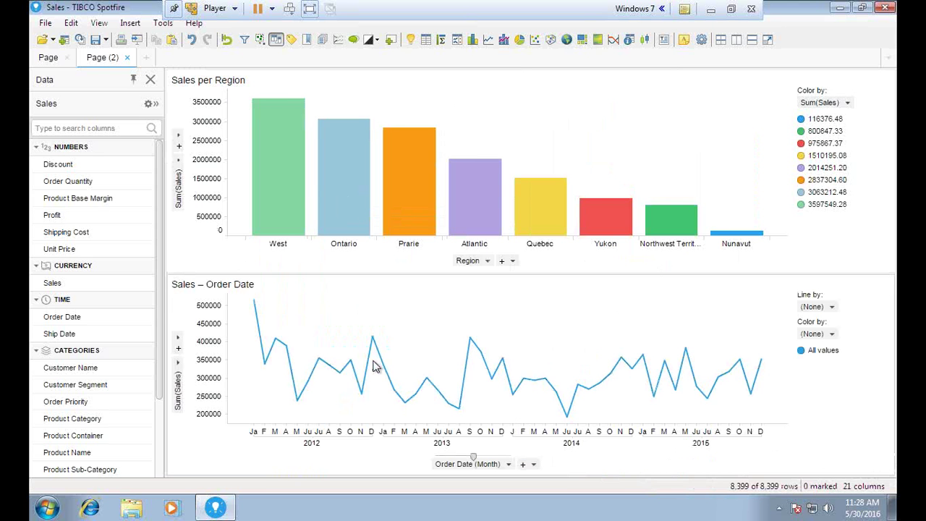
left_click(415, 193)
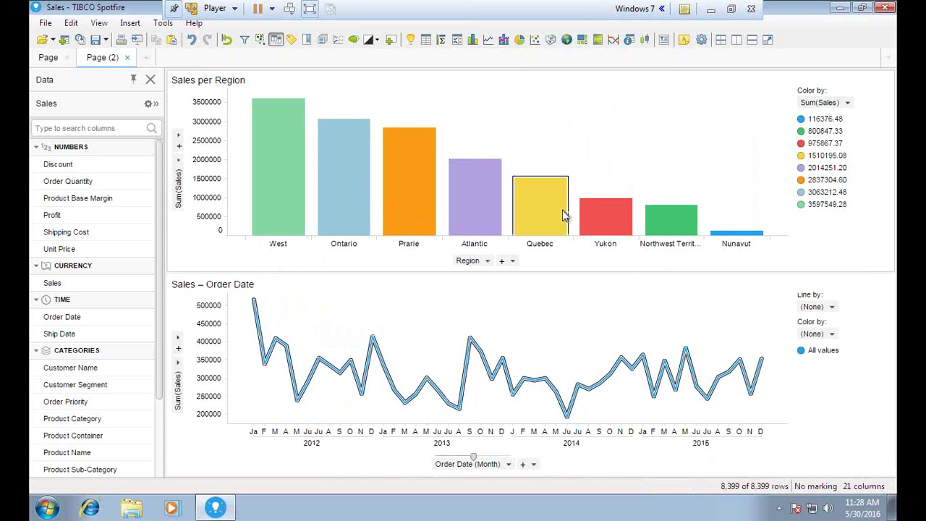
- Change the Order Date axis of the line chart to the Year level
left_click(467, 464)
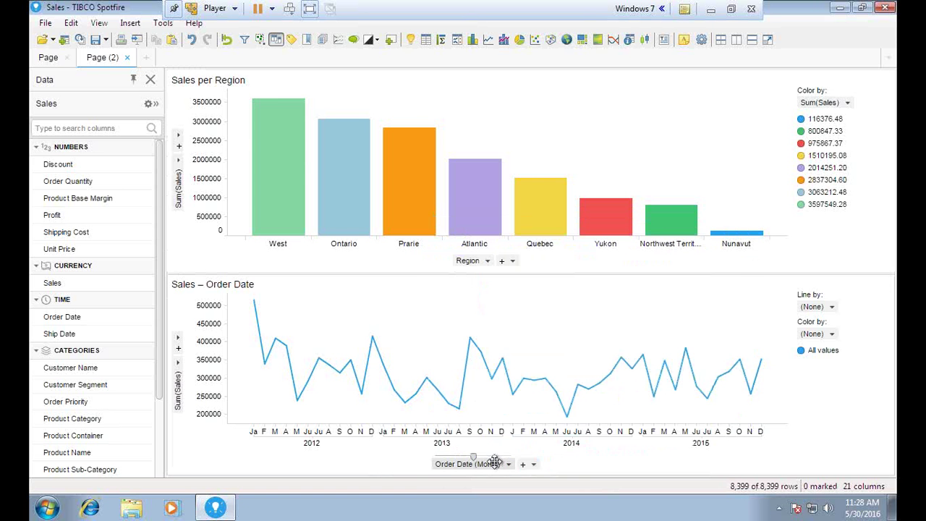
left_click(487, 464)
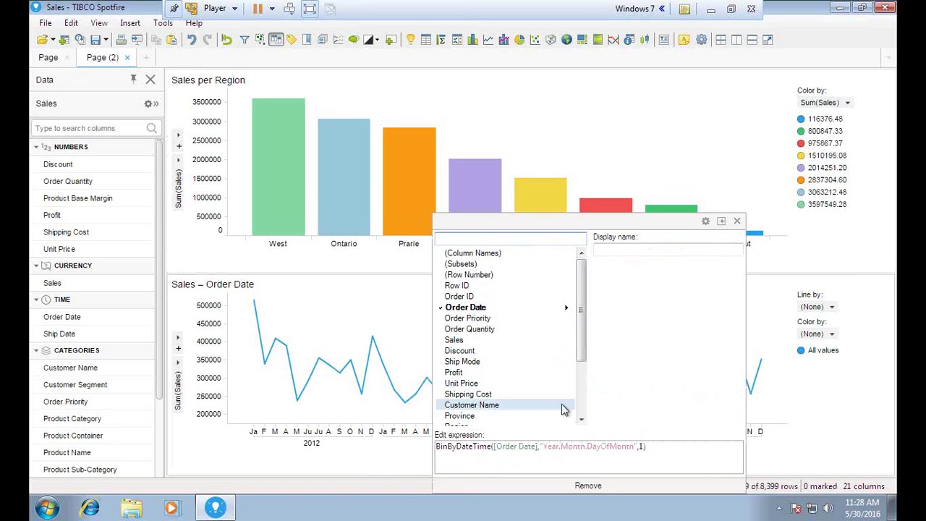
scroll(580, 323, "down", 3)
scroll(581, 323, "up", 3)
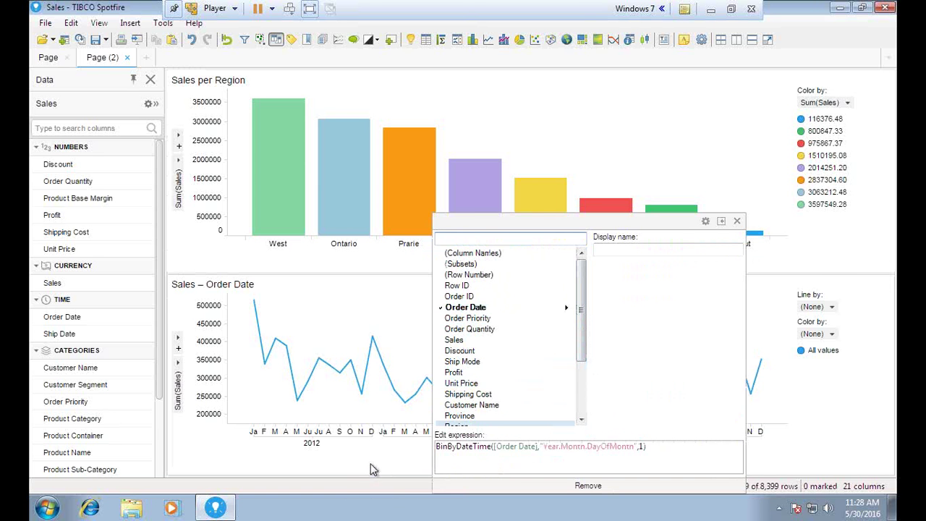
left_click(522, 464)
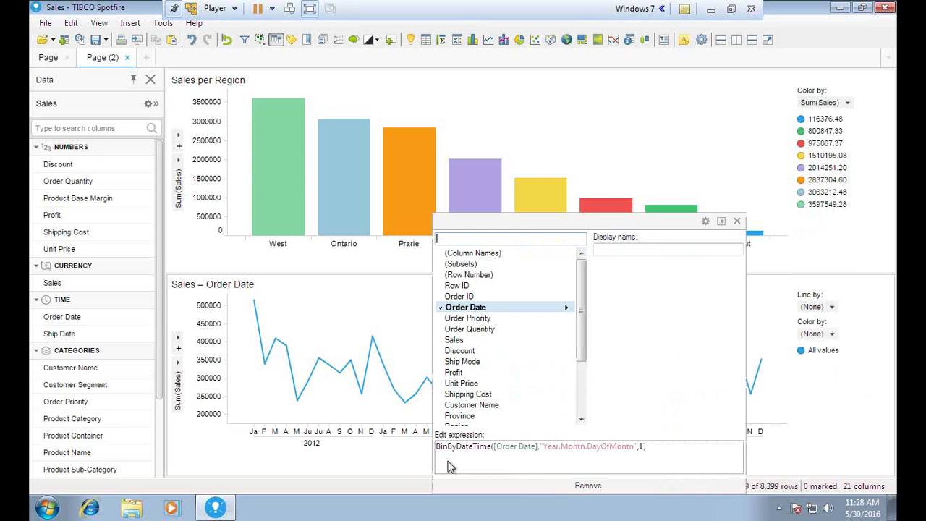
left_click_drag(473, 457, 443, 459)
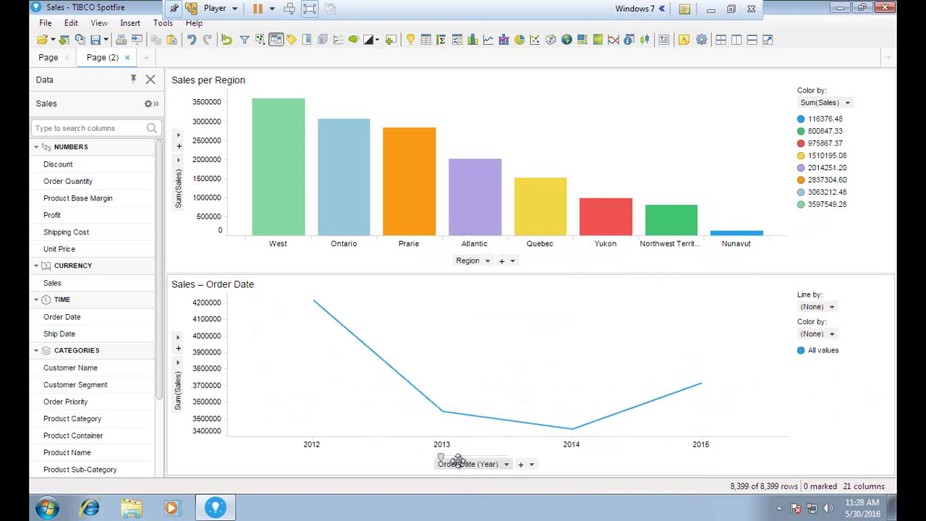
left_click(506, 464)
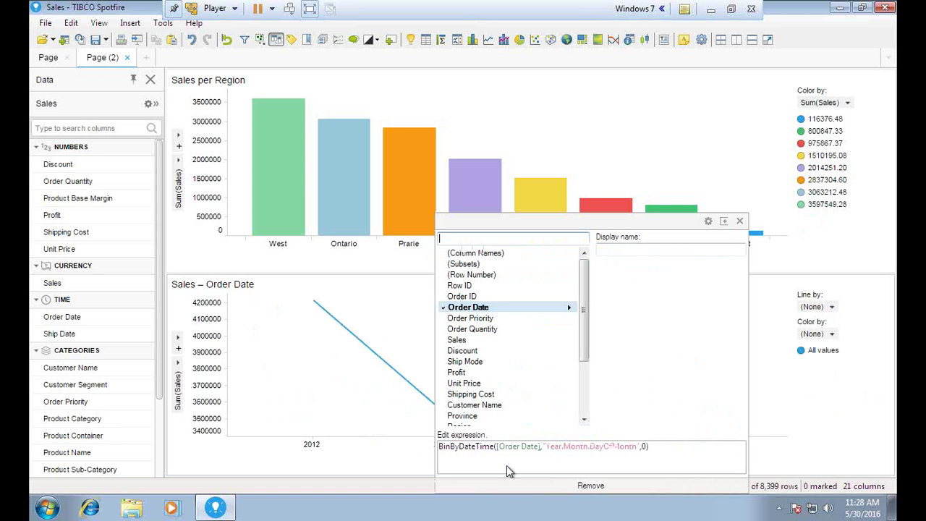
left_click(404, 468)
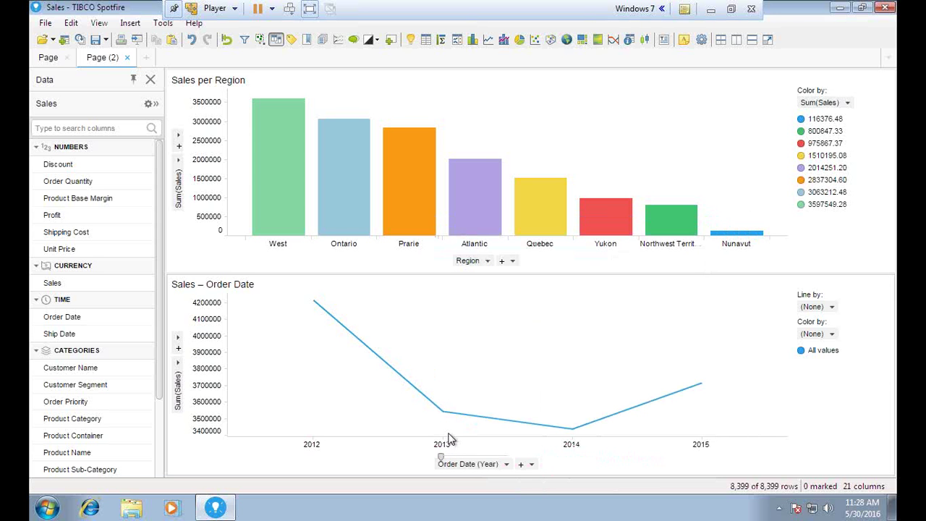
- Set the marking of the Sales per Region bar chart to Marking in its Data properties
mouse_move(465, 172)
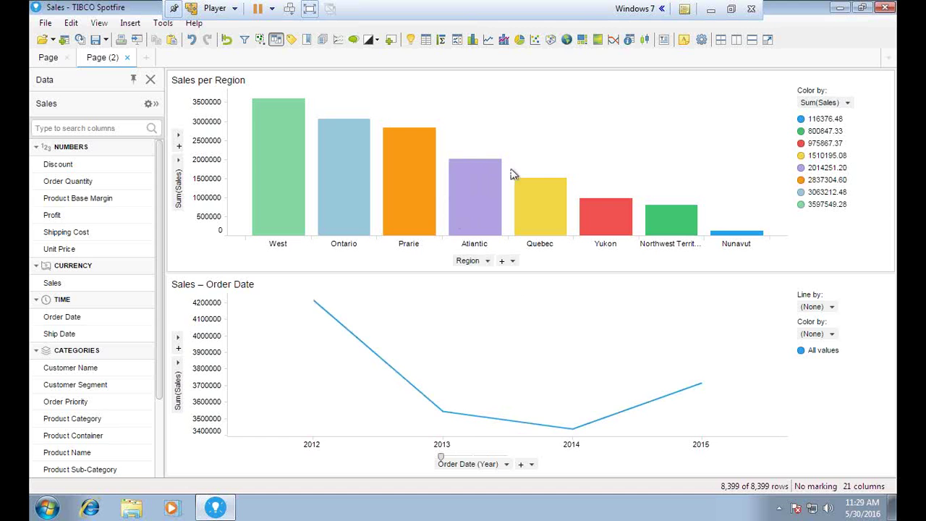
mouse_move(485, 183)
left_click(852, 80)
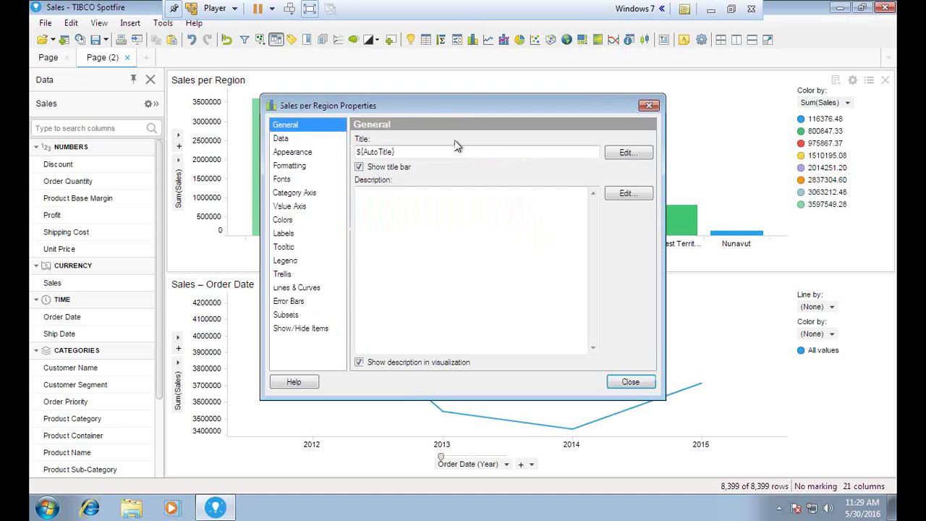
left_click(280, 138)
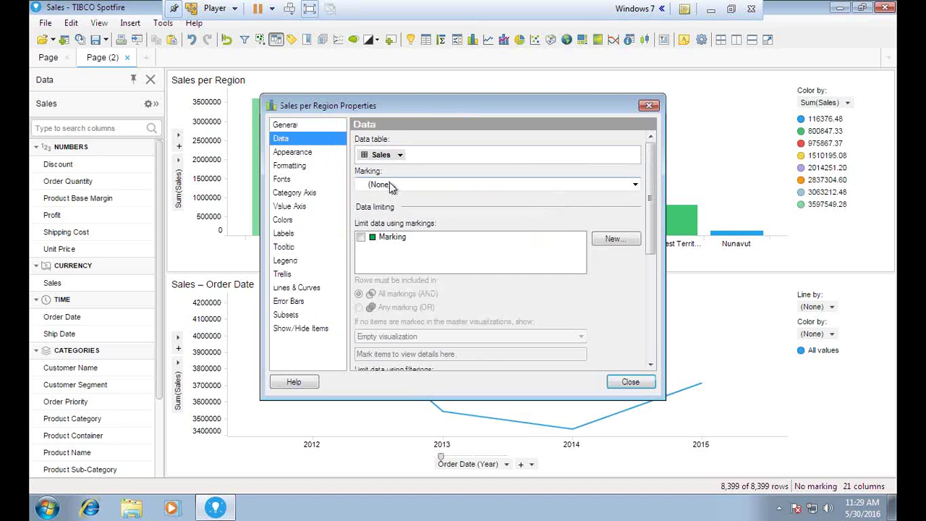
left_click(390, 185)
left_click(383, 207)
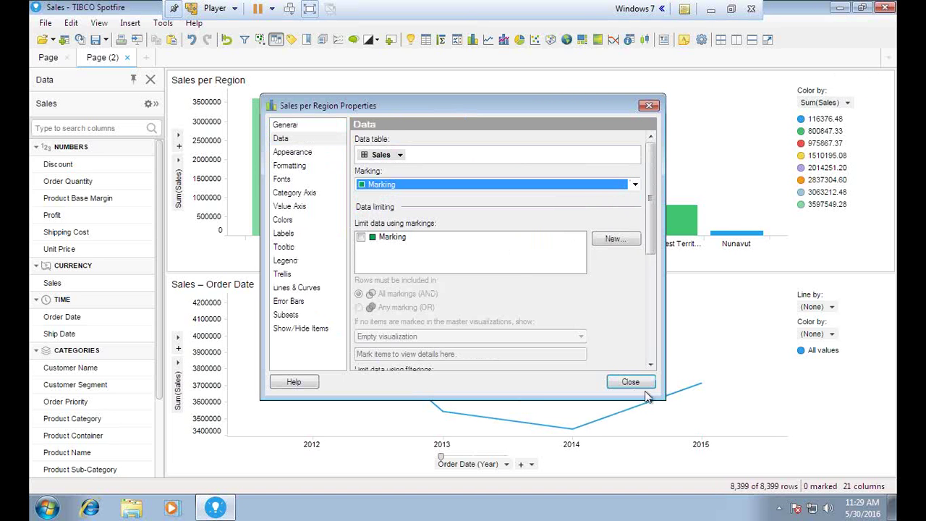
left_click(641, 383)
- Mark the Atlantic, Prarie, Ontario and West bars one after another to check the marking in both charts, and clear it again
left_click(405, 193)
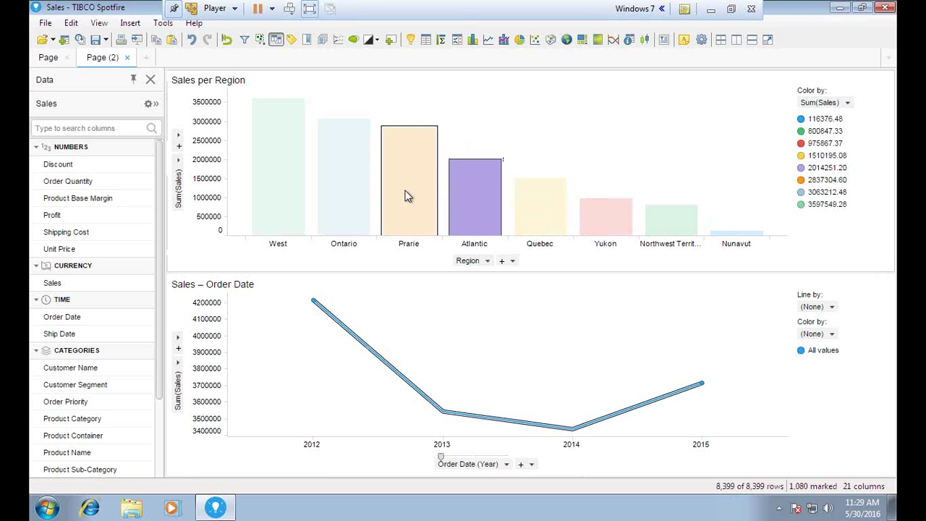
left_click(346, 196)
left_click(283, 211)
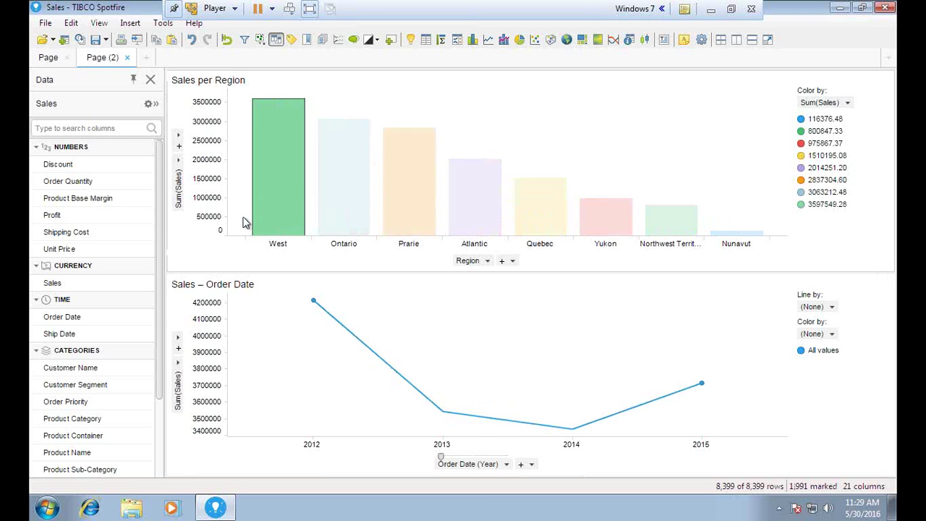
left_click(245, 227)
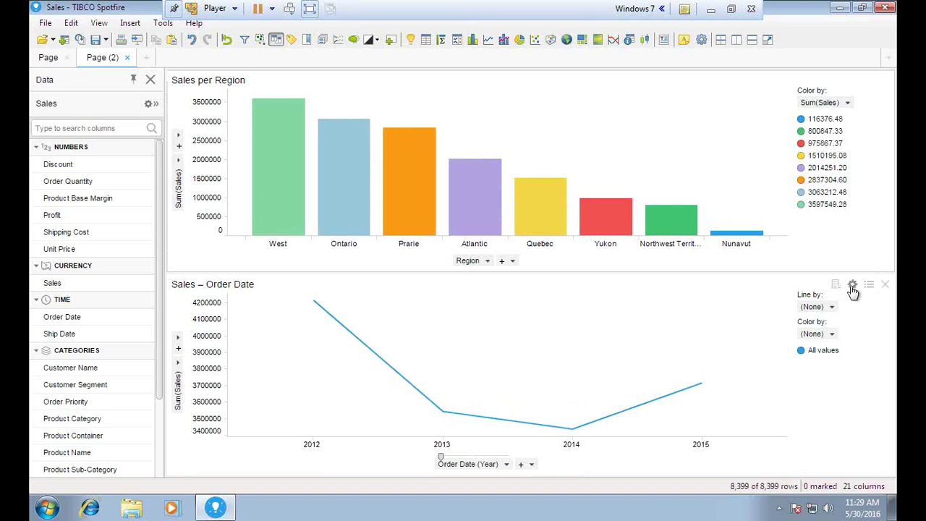
- Limit the data of the Sales – Order Date line chart to the Marking selection in its Data properties
left_click(852, 286)
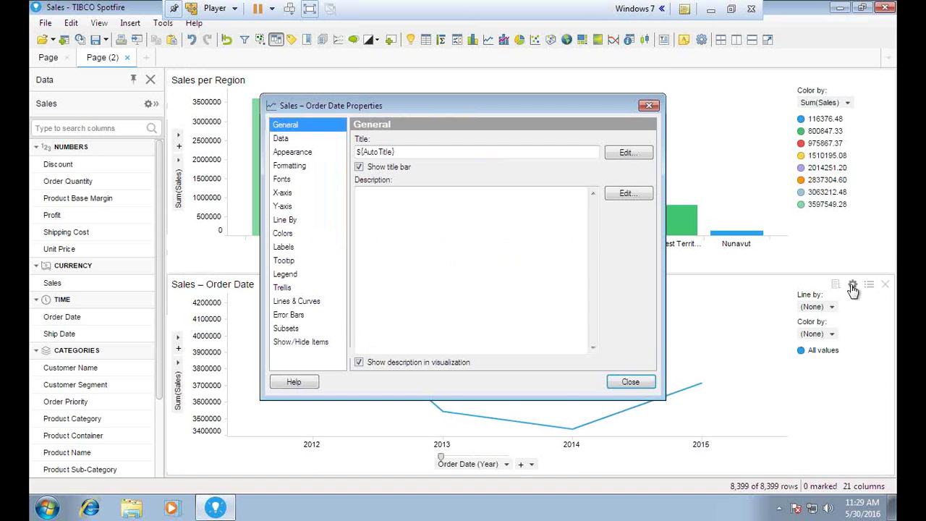
left_click(281, 138)
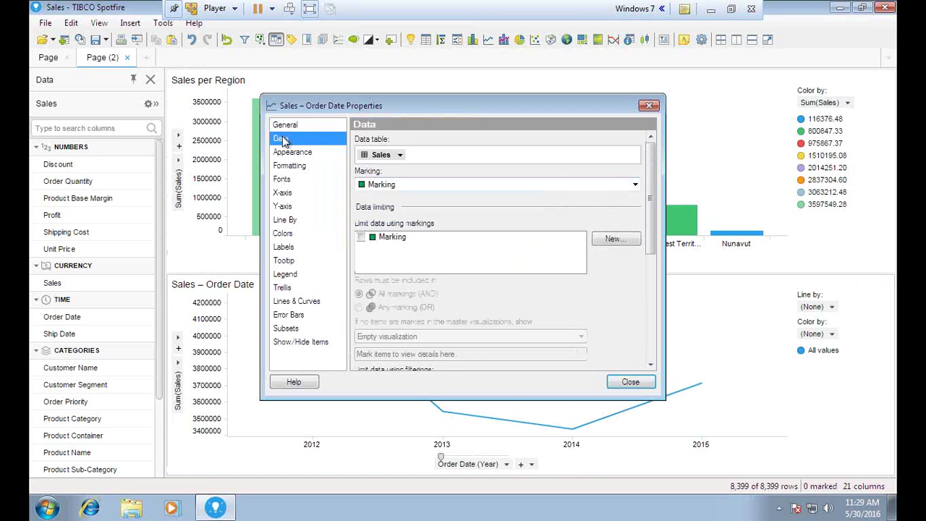
left_click(360, 237)
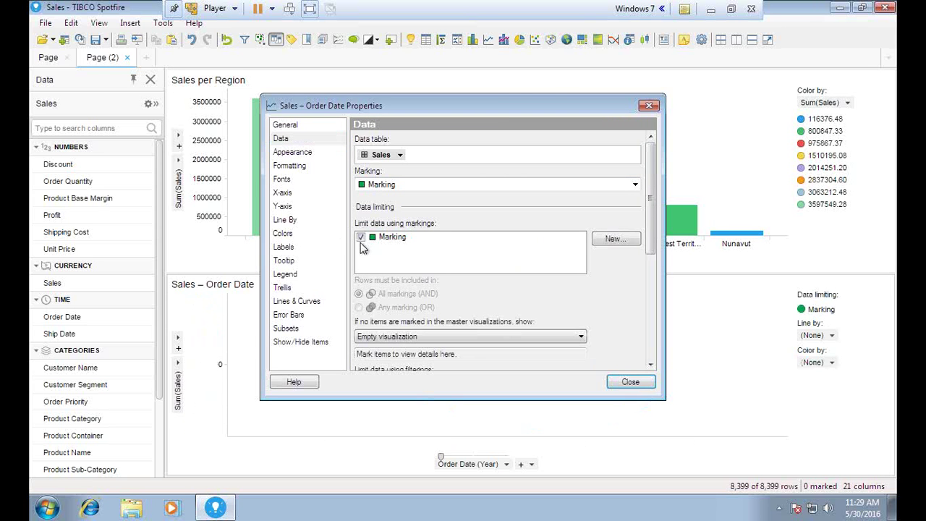
left_click(630, 383)
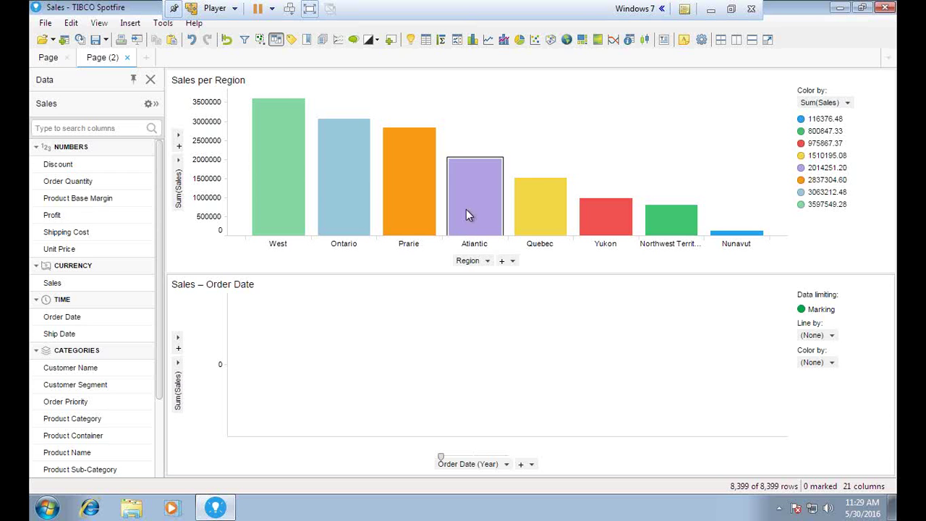
- Mark the Atlantic, West and Northwest Territories bars in turn to examine each region's yearly sales in the line chart
mouse_move(476, 199)
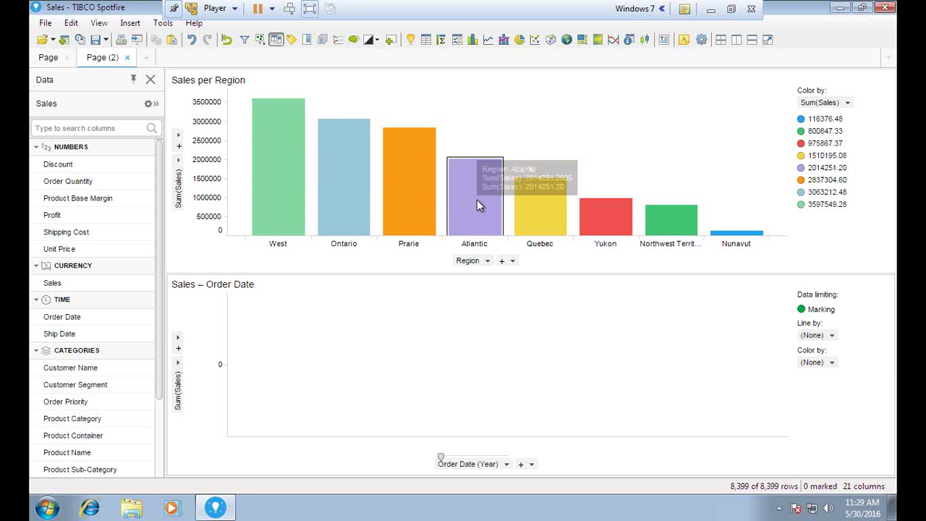
left_click(477, 195)
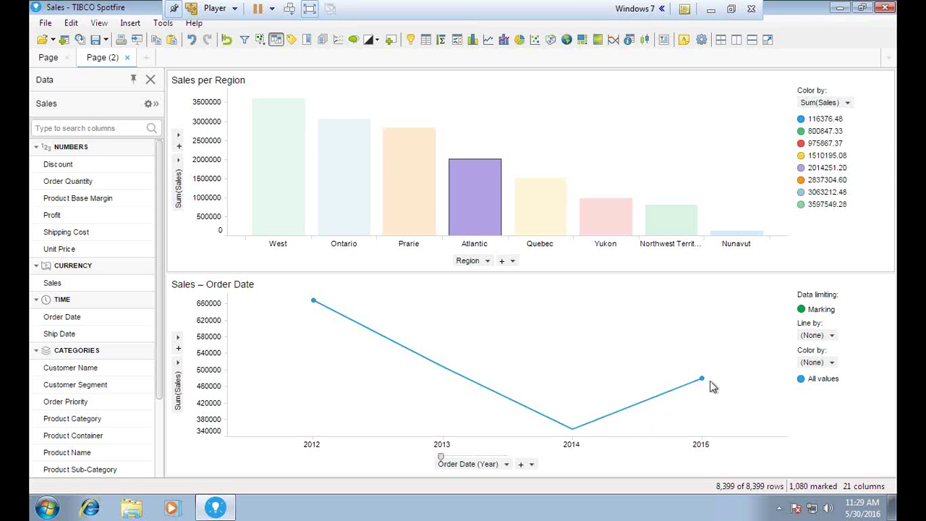
left_click(285, 178)
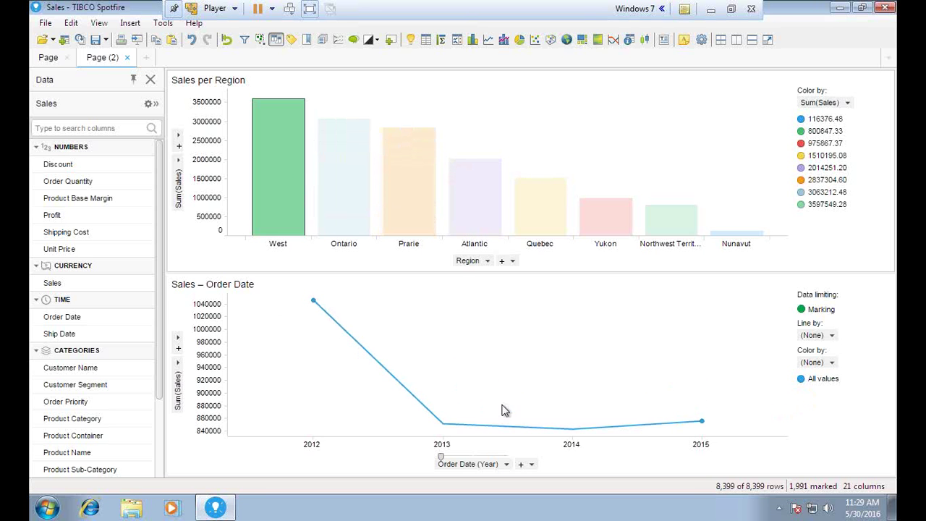
left_click(690, 225)
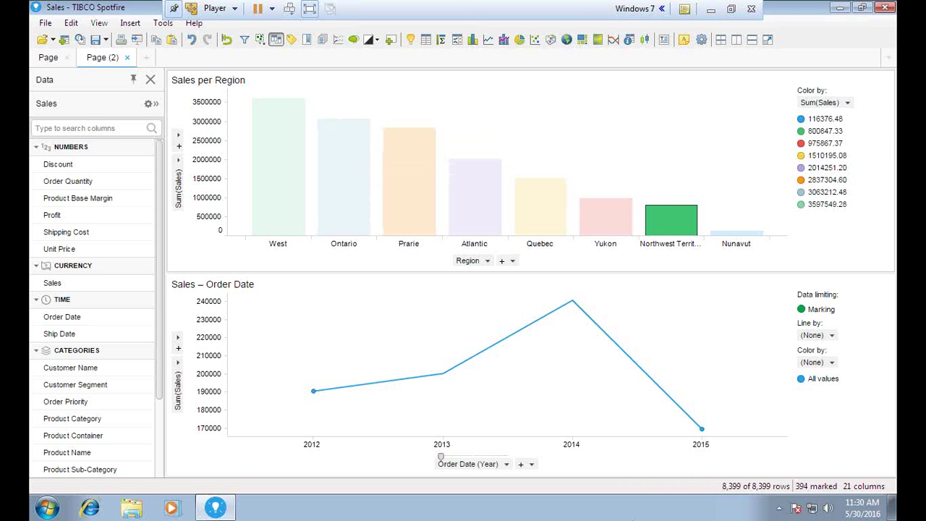
left_click(730, 9)
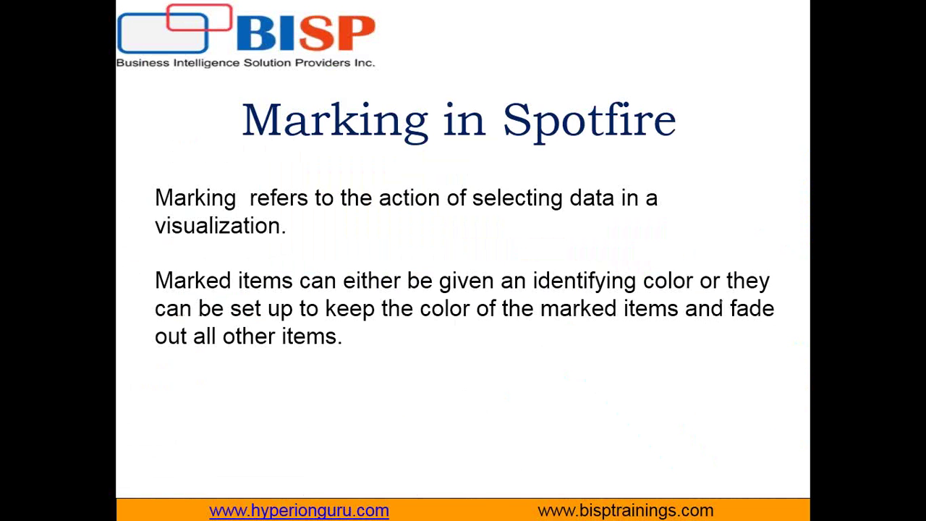
left_click(488, 380)
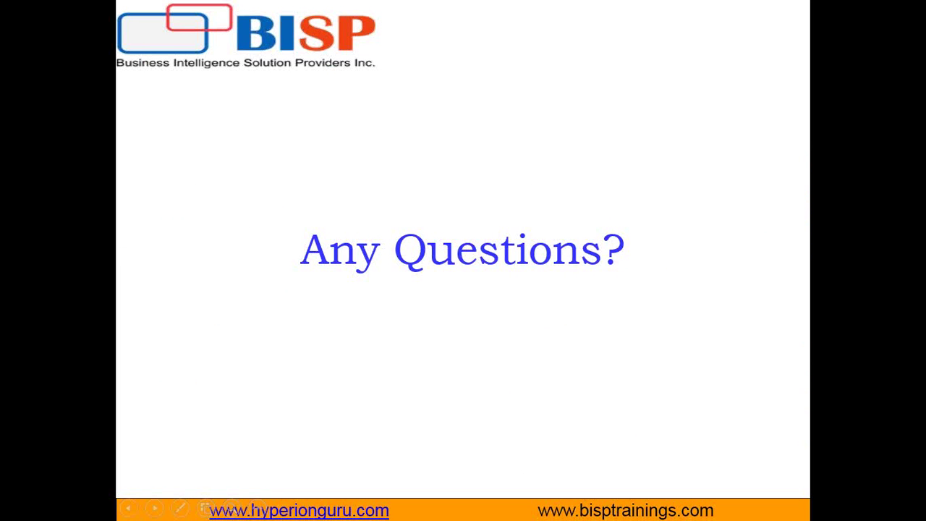